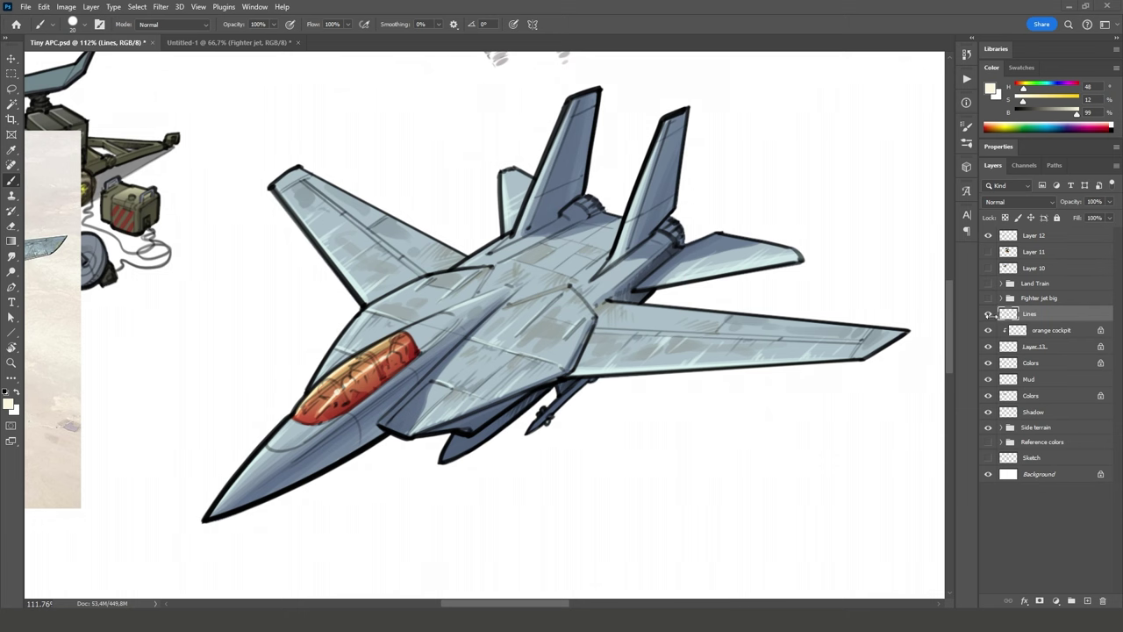
Toggle the Lines, orange cockpit and Layer 13 layers off and on to examine how the jet's line art and colours are separated
click(989, 314)
click(989, 314)
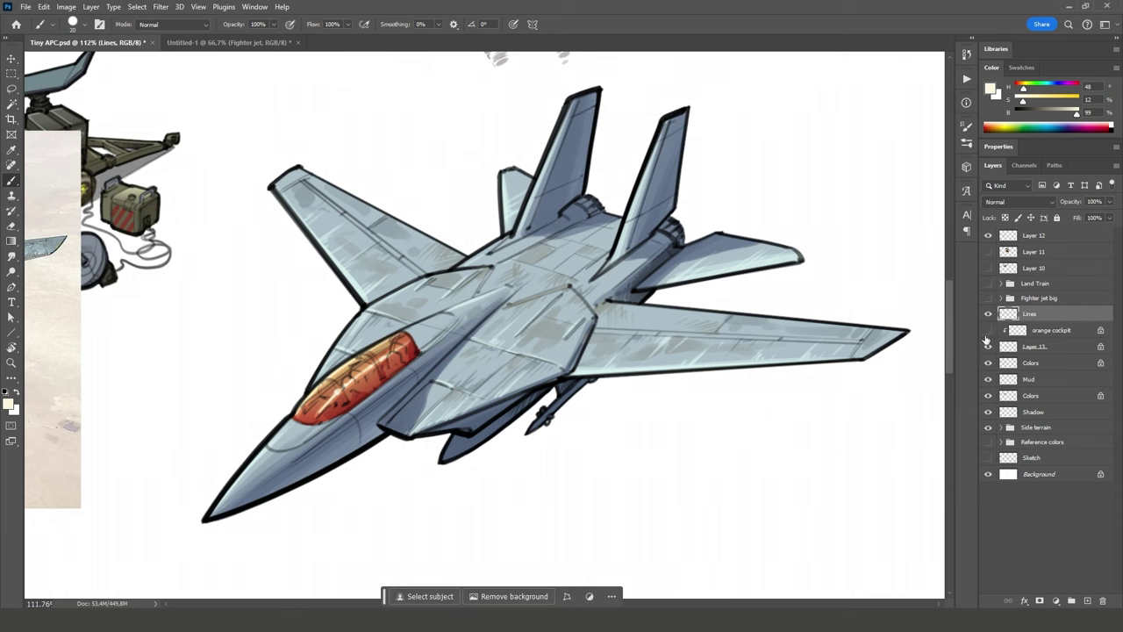
click(988, 332)
click(987, 332)
click(988, 347)
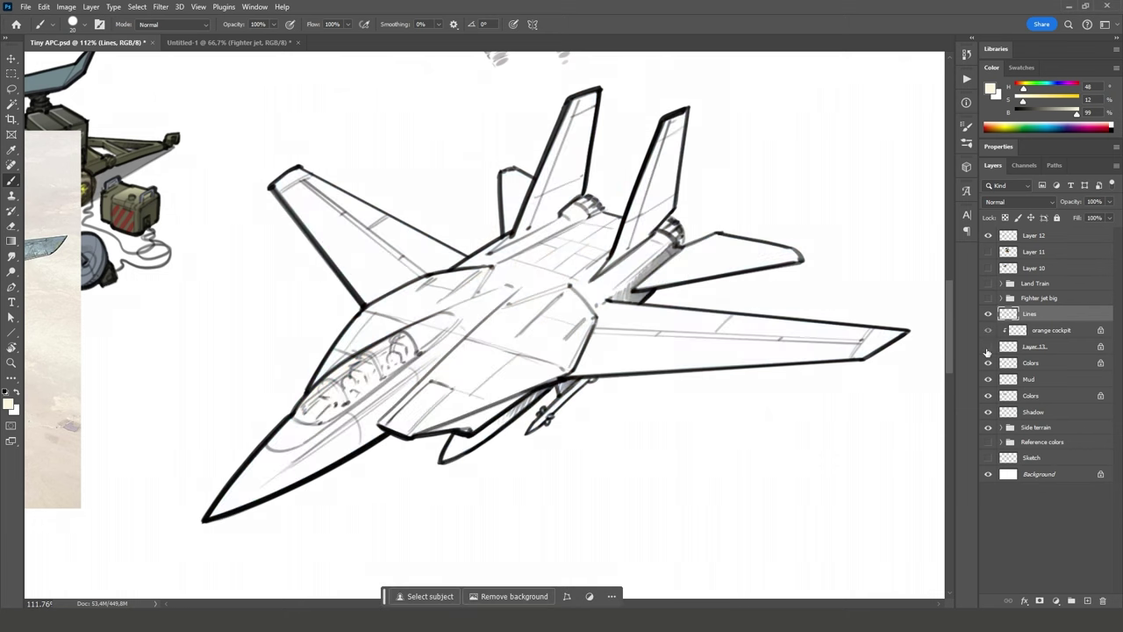
click(988, 347)
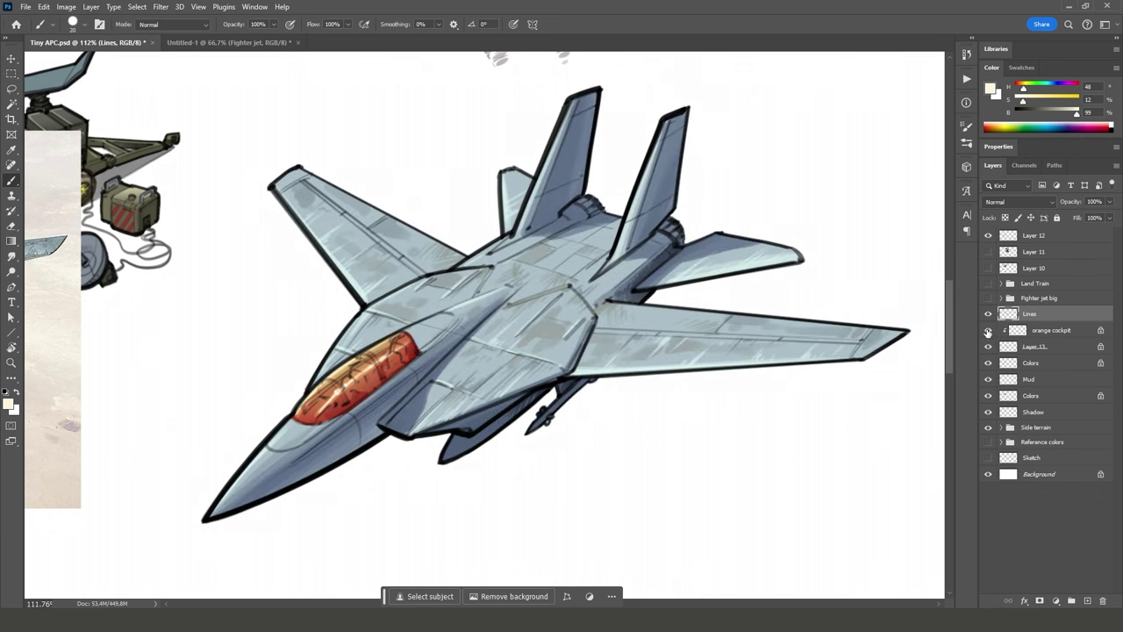
click(988, 330)
click(988, 329)
Set the brush colour to bright red (hue 14, saturation 100%, brightness 100%) on a temporary layer above Lines, and delete that layer
click(1087, 601)
drag(1068, 104, 1090, 112)
drag(1016, 90, 1018, 90)
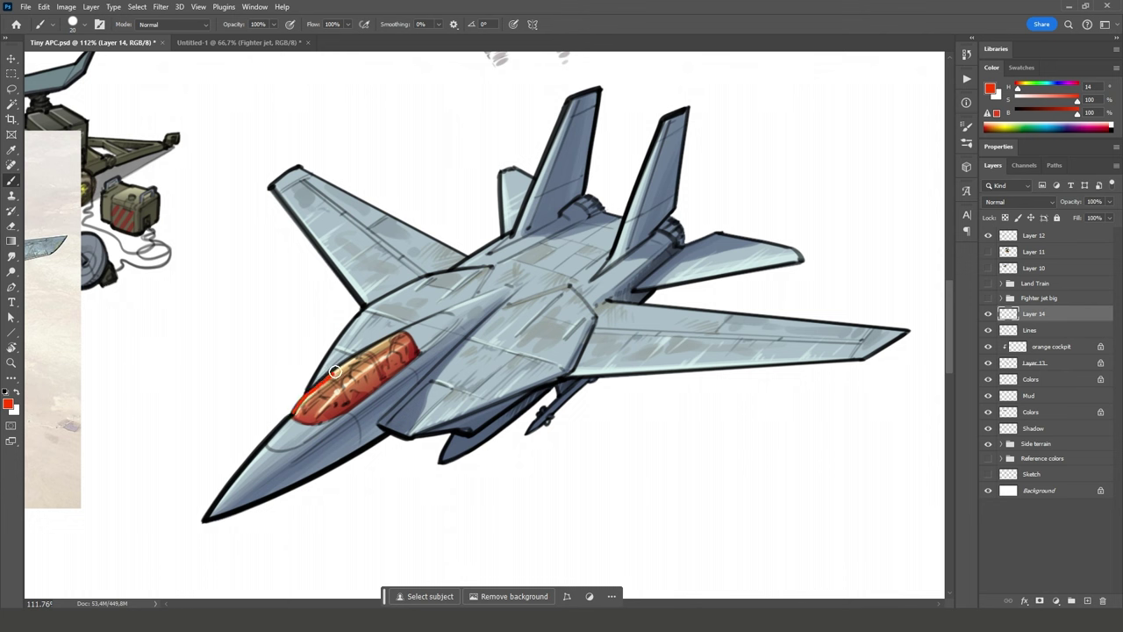
key(Delete)
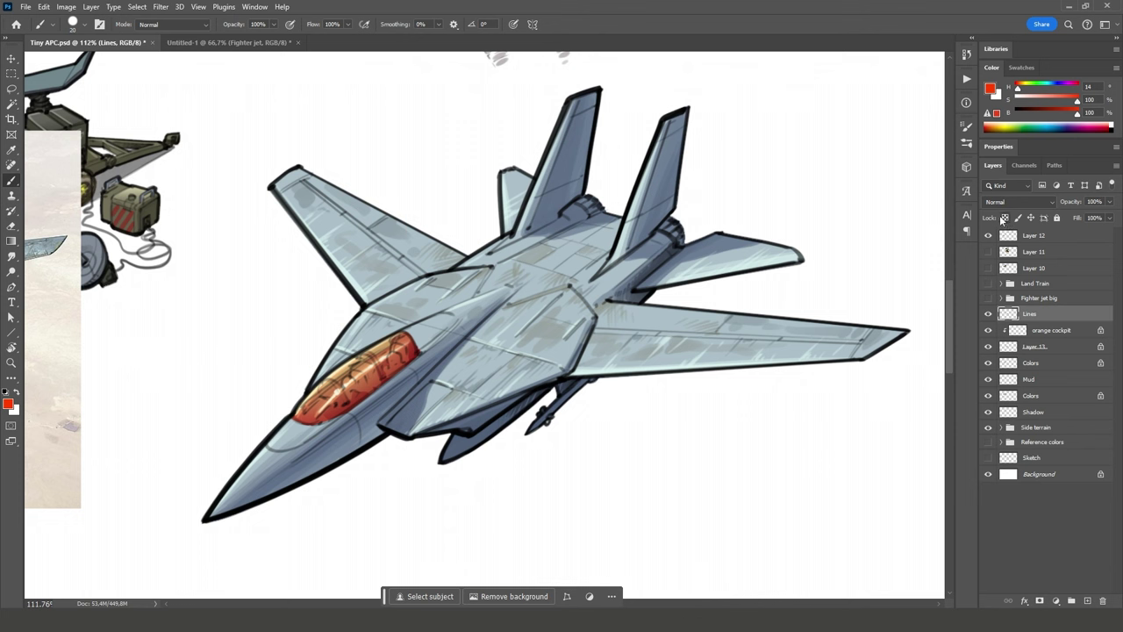
click(1007, 218)
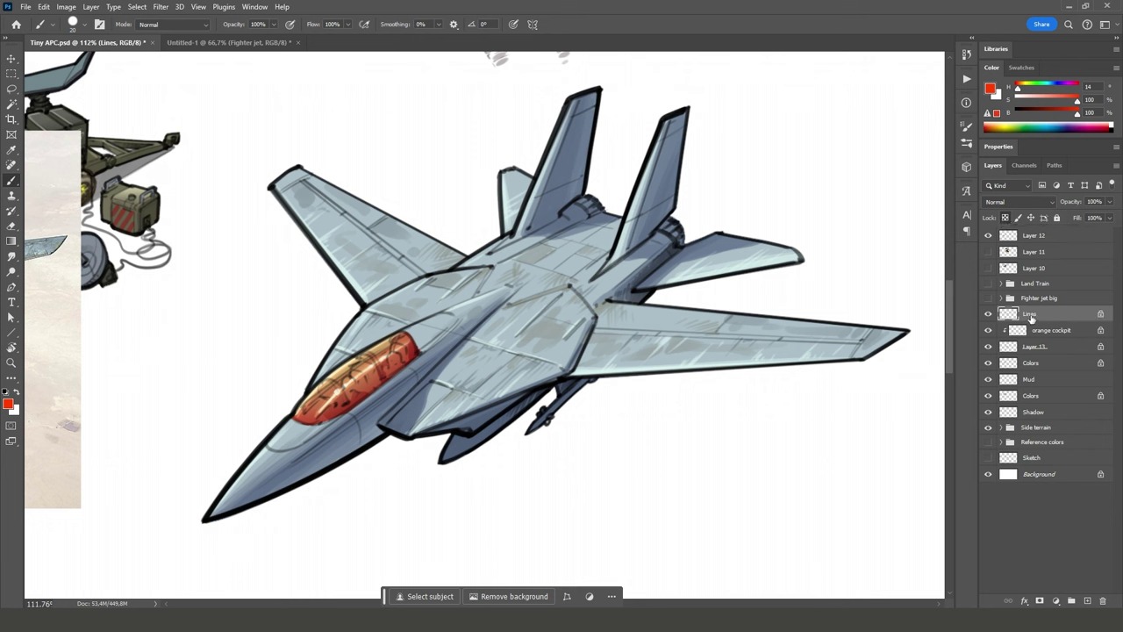
scroll(790, 408, down, 2)
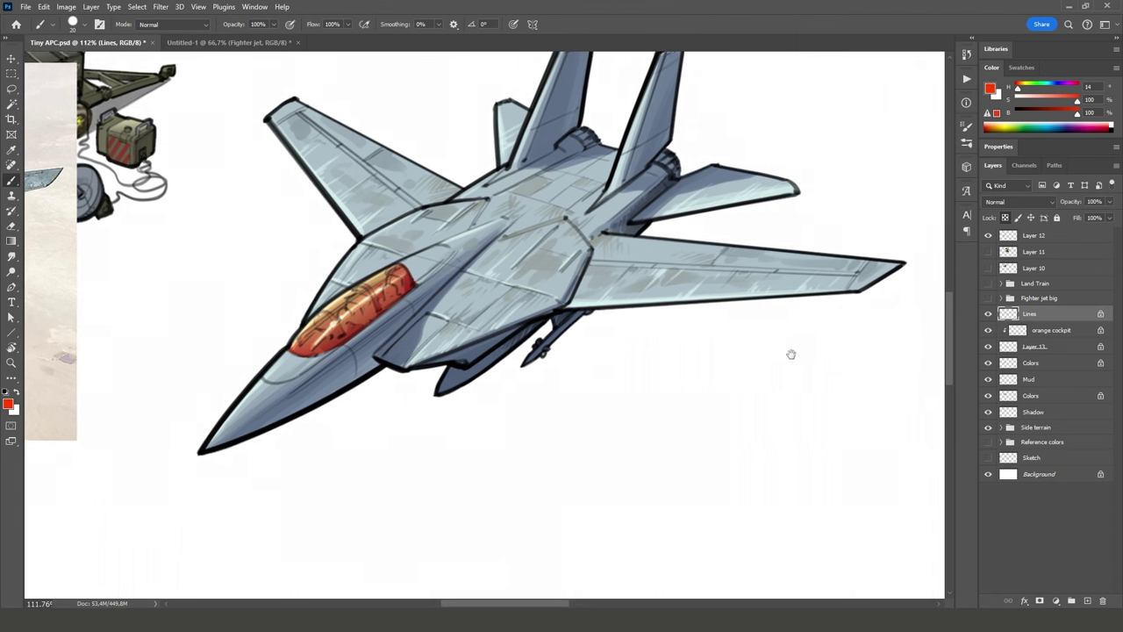
click(1006, 219)
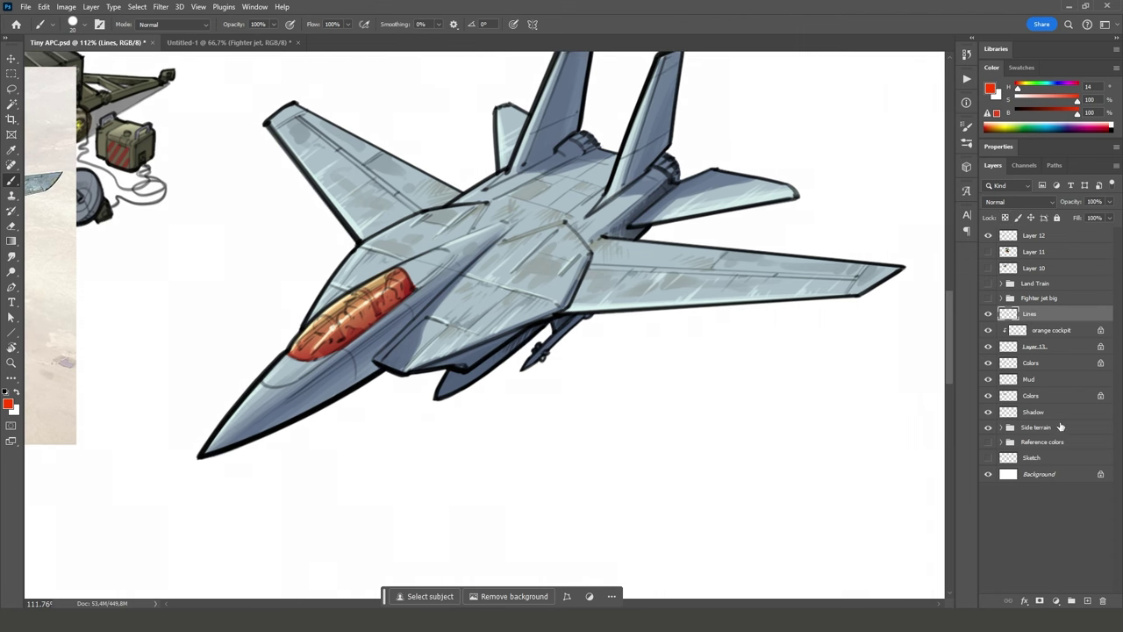
Draw a red demonstration cube on a new layer in the blank area below the jet's wing, and check the layer by toggling its visibility
click(1088, 601)
mouse_move(666, 395)
mouse_down()
mouse_move(622, 434)
mouse_move(666, 443)
mouse_move(681, 469)
mouse_move(712, 379)
mouse_move(712, 418)
mouse_up()
key(ctrl+z)
mouse_move(633, 381)
mouse_down()
mouse_move(687, 438)
mouse_move(697, 380)
mouse_move(634, 378)
mouse_move(719, 342)
mouse_move(727, 386)
mouse_move(705, 446)
mouse_up()
click(988, 313)
click(987, 313)
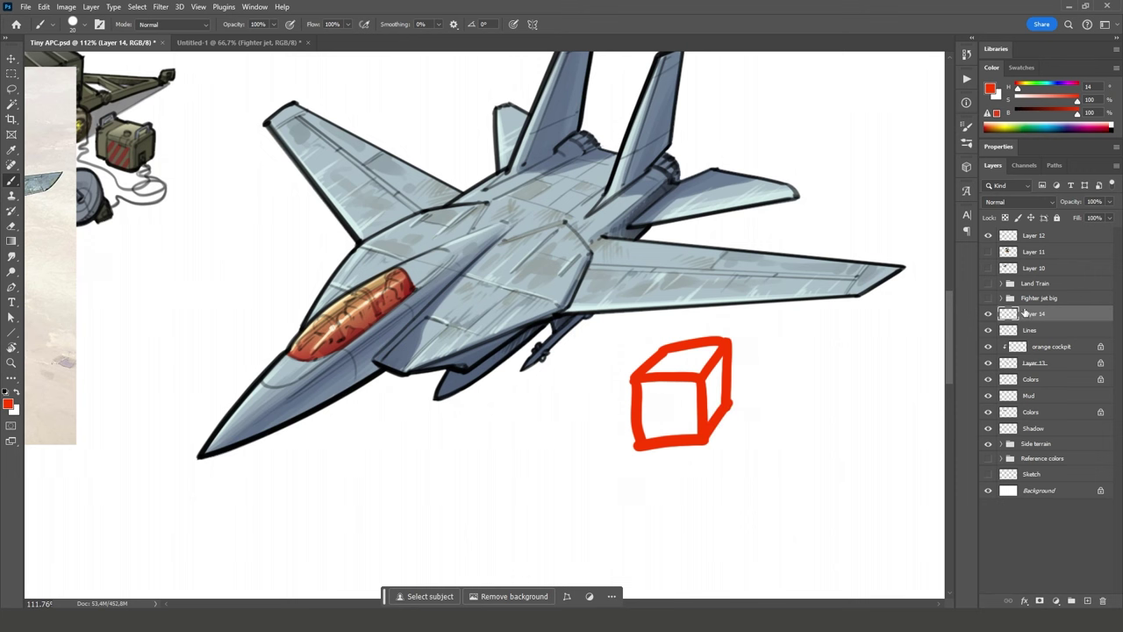
Lock the cube layer's transparent pixels and recolour parts of the cube's lines blue (hue 245), and delete the demonstration layer
click(1005, 219)
drag(1051, 90, 1057, 88)
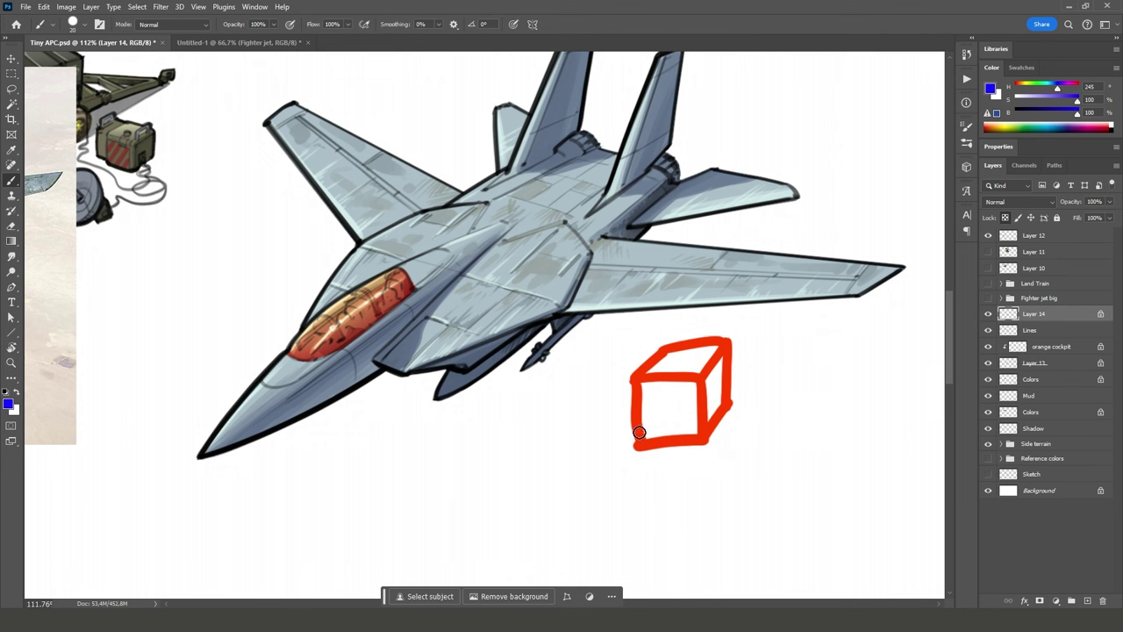
mouse_move(640, 434)
mouse_down()
mouse_move(626, 426)
mouse_move(640, 455)
mouse_move(662, 438)
mouse_move(714, 436)
mouse_move(744, 390)
mouse_move(652, 429)
mouse_move(652, 348)
mouse_move(634, 377)
mouse_up()
click(700, 379)
click(702, 394)
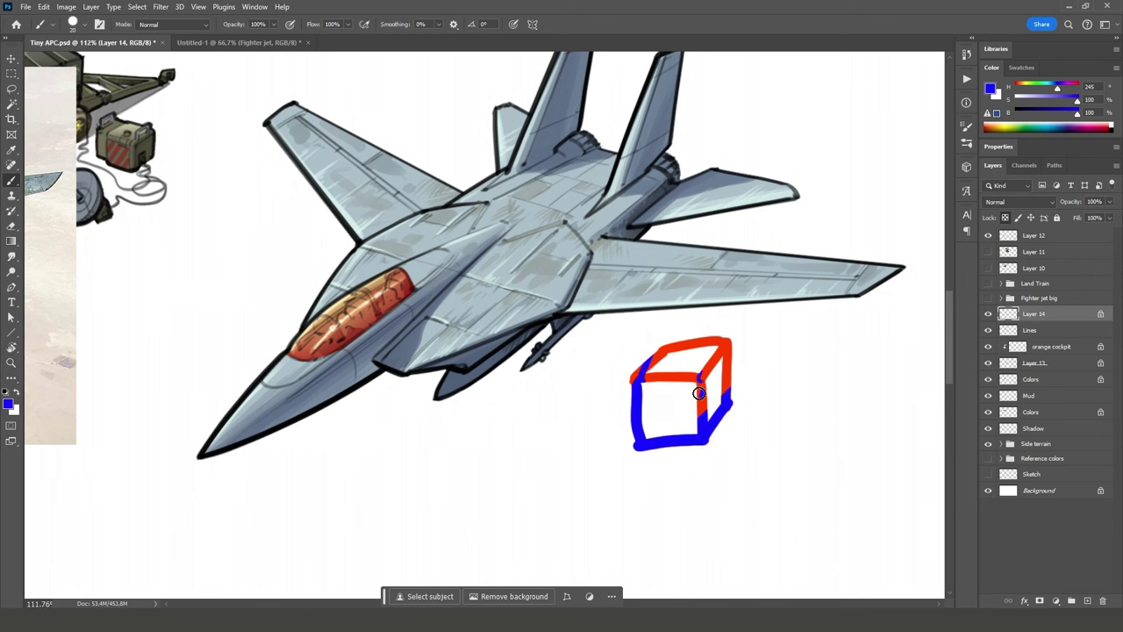
click(687, 378)
click(722, 355)
click(730, 358)
key(Delete)
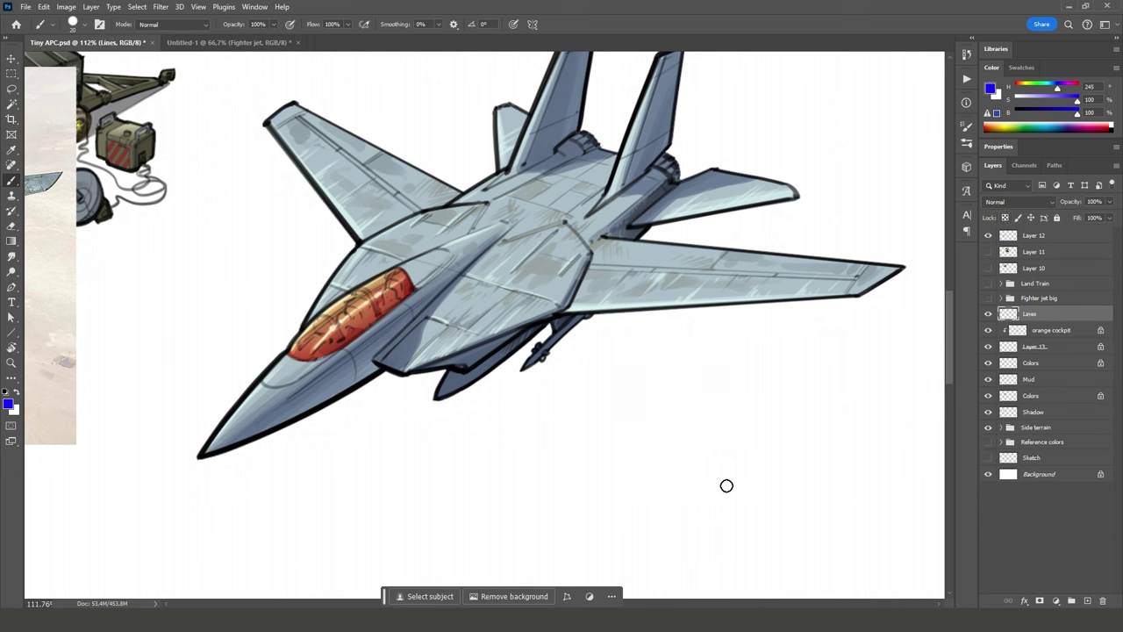
Lock the Lines layer's transparent pixels and recolour the cockpit canopy's outline dark red with hue 7, saturation 100% and brightness 55%
click(1006, 219)
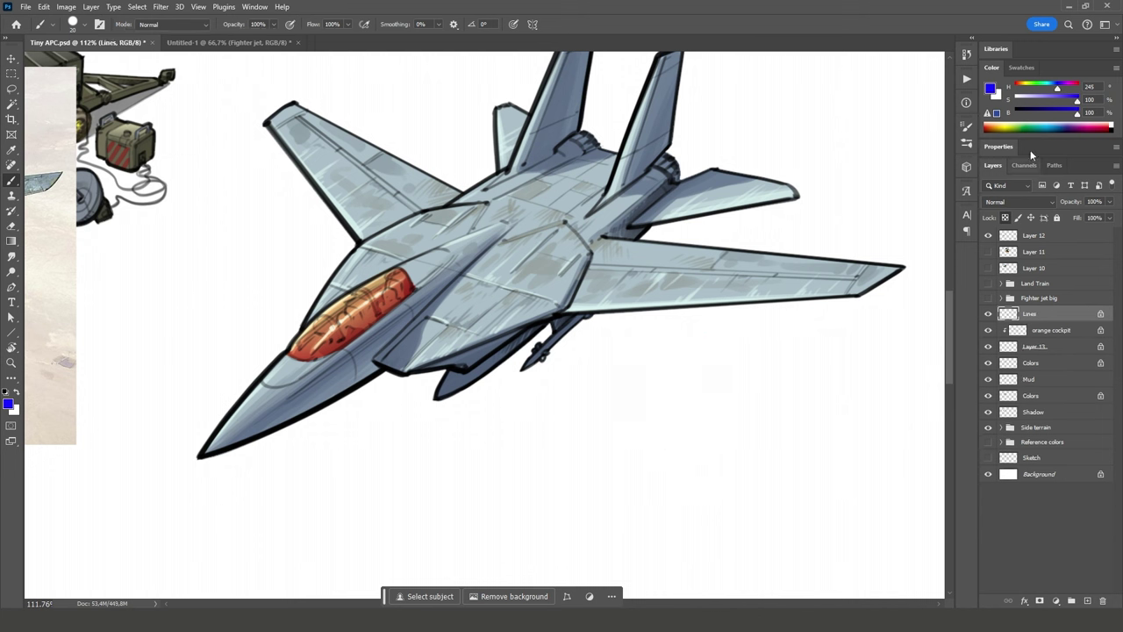
alt+click(352, 335)
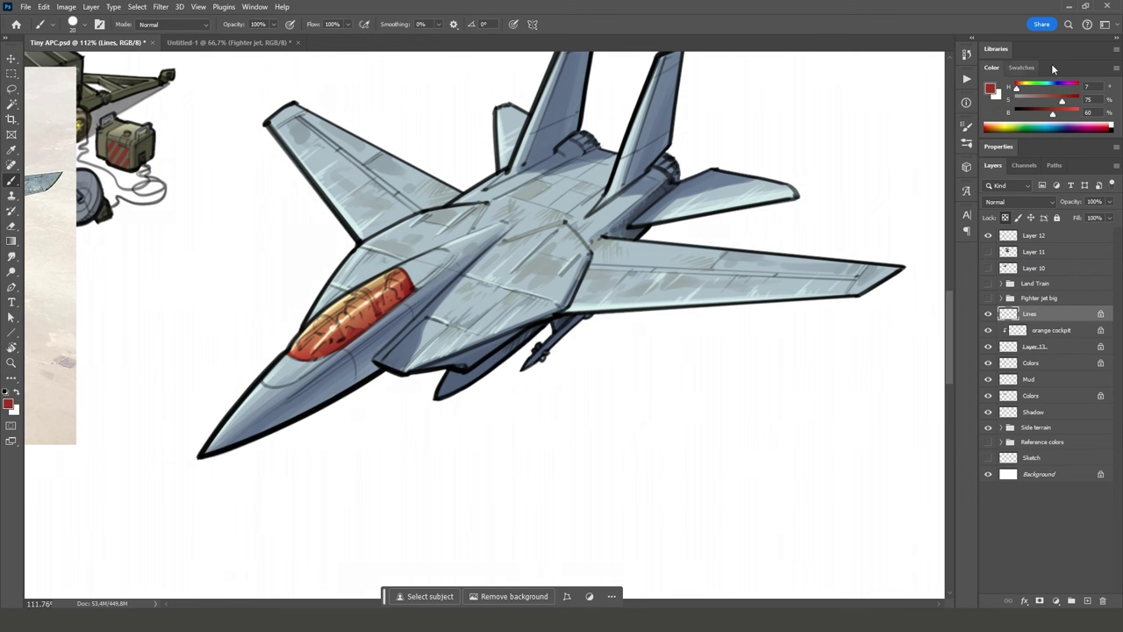
drag(1072, 102, 1042, 115)
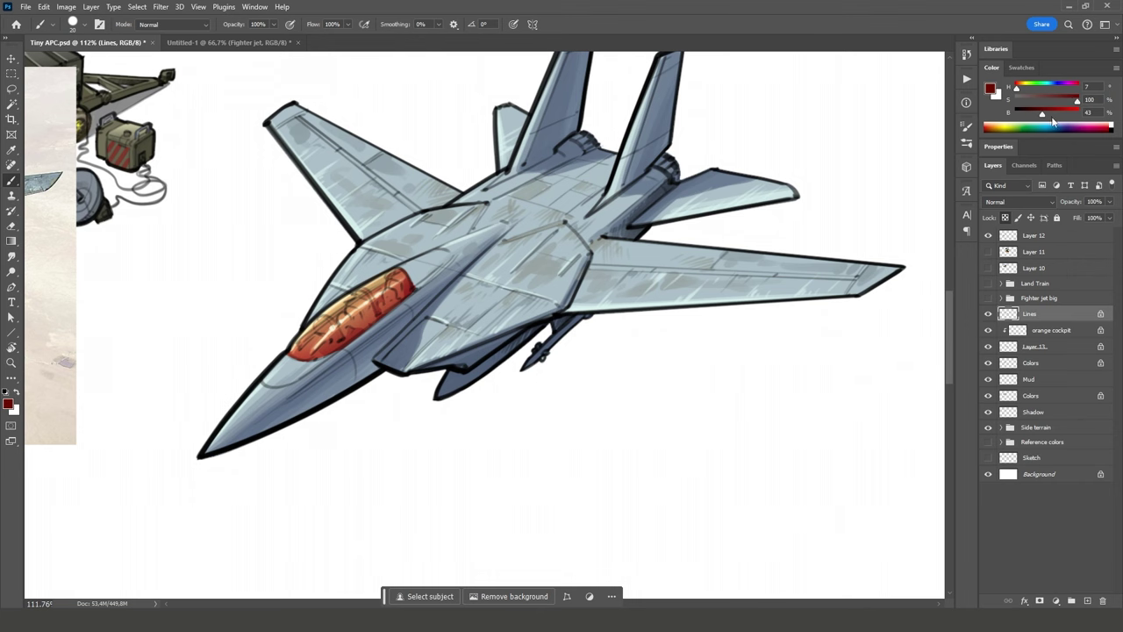
click(1049, 115)
mouse_move(324, 335)
mouse_down()
mouse_move(404, 293)
mouse_move(584, 291)
mouse_up()
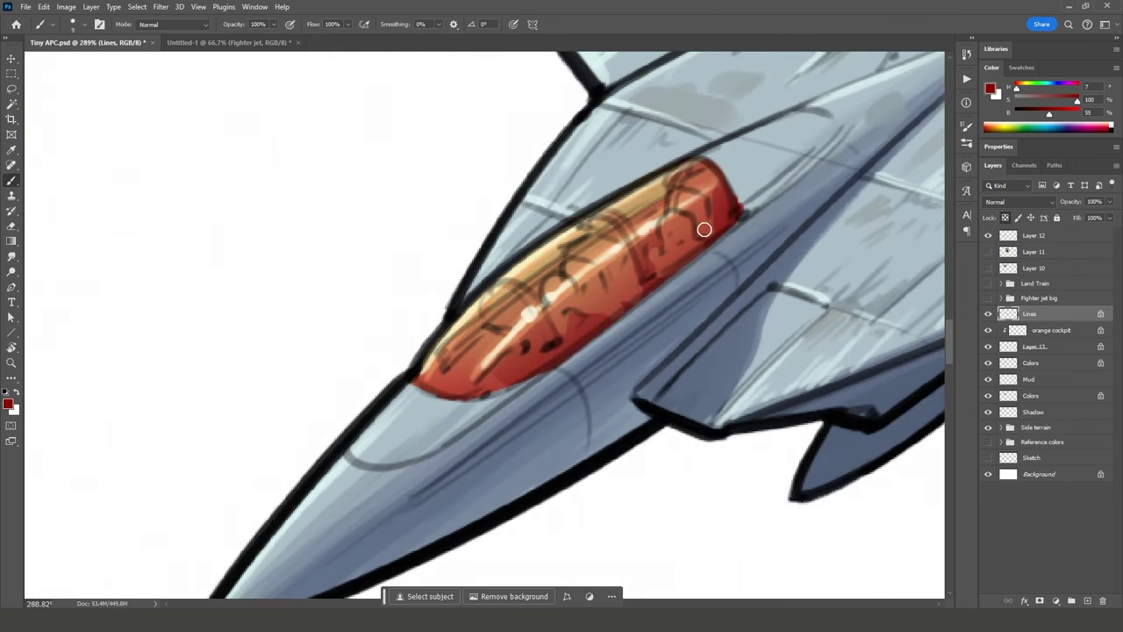
drag(618, 196, 690, 162)
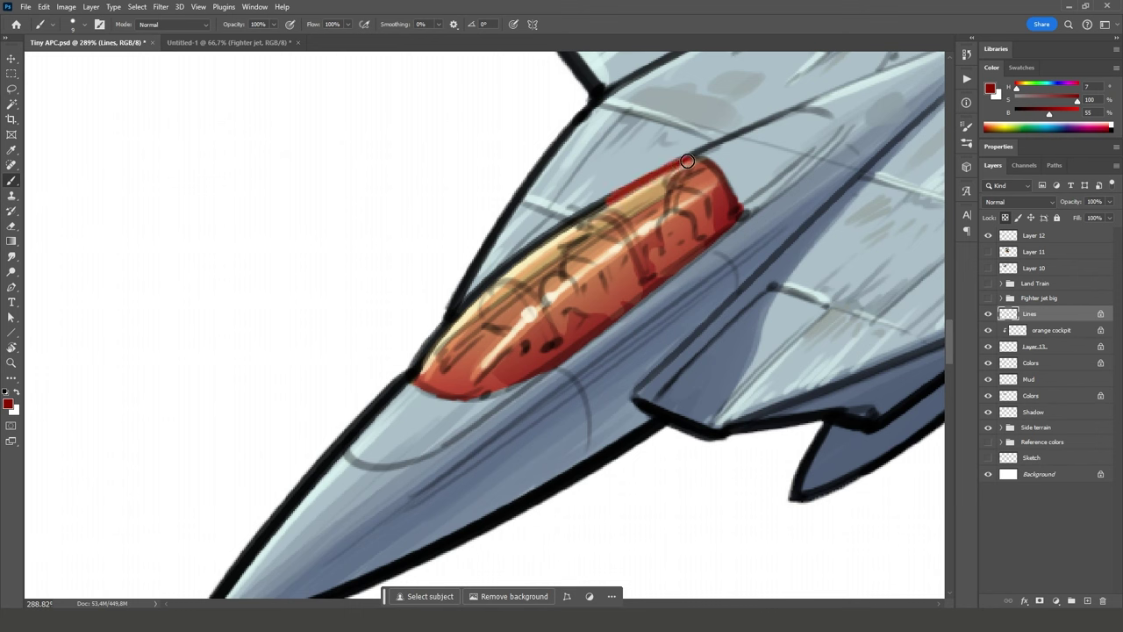
mouse_move(607, 201)
mouse_down()
mouse_move(505, 269)
mouse_move(410, 376)
mouse_up()
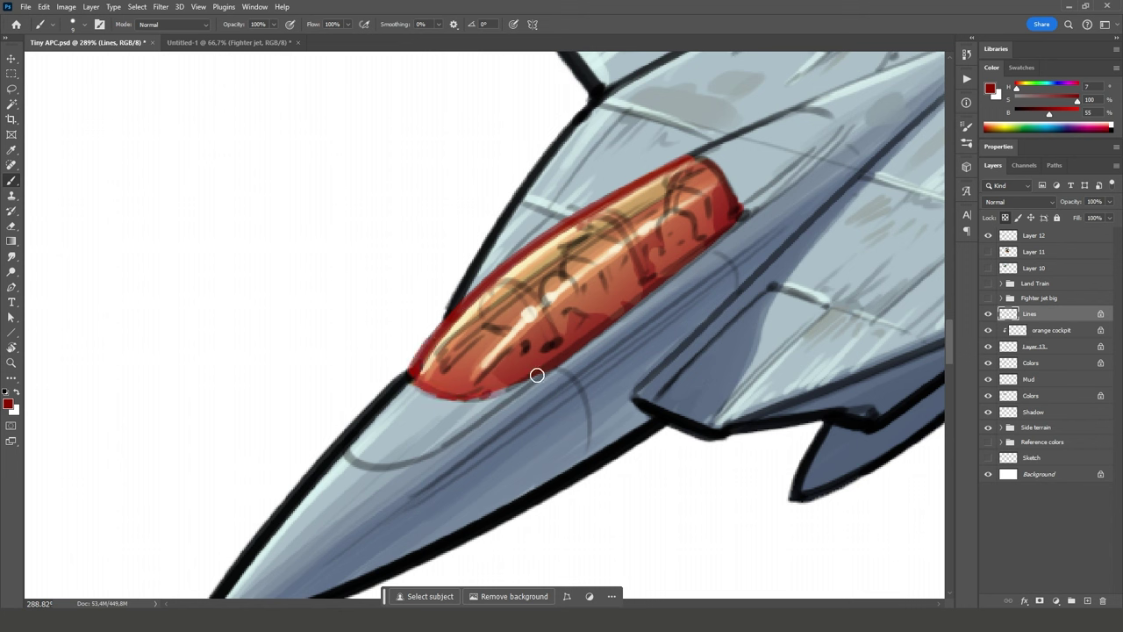
Tint the cockpit's lower edge and interior lines with the dark red and a deeper shade at 30% brightness
mouse_move(554, 343)
mouse_down()
mouse_move(542, 300)
mouse_move(521, 277)
mouse_move(511, 300)
mouse_move(568, 253)
mouse_move(479, 317)
mouse_move(527, 297)
mouse_move(630, 200)
mouse_move(630, 287)
mouse_move(655, 275)
mouse_up()
mouse_move(677, 209)
mouse_down()
mouse_move(693, 236)
mouse_move(686, 184)
mouse_up()
drag(1040, 115, 1033, 115)
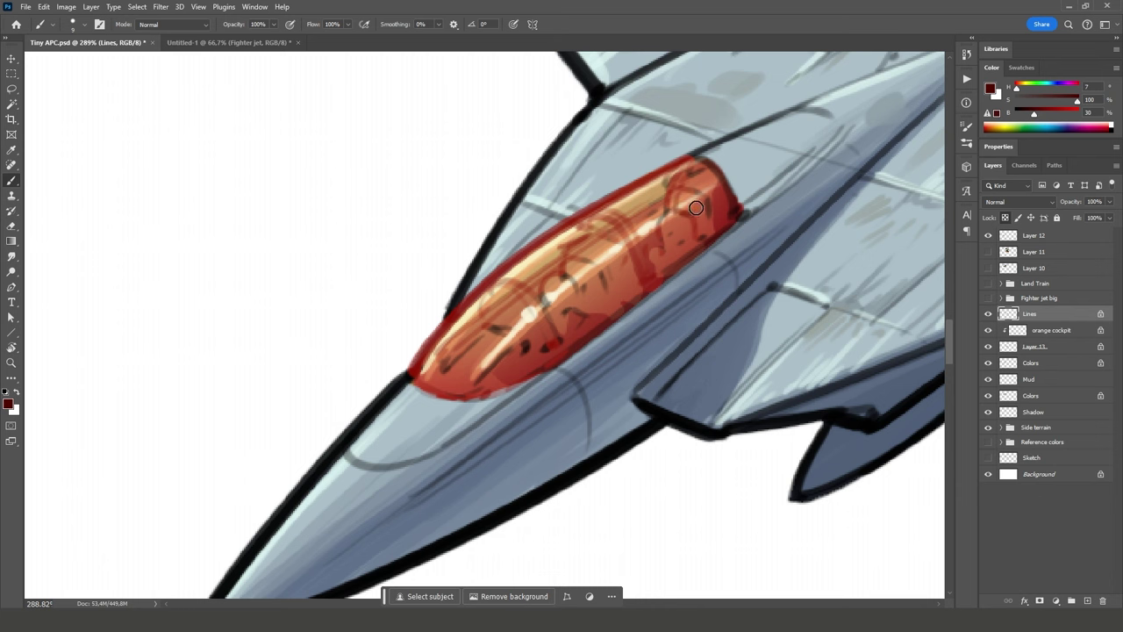
drag(644, 268, 662, 267)
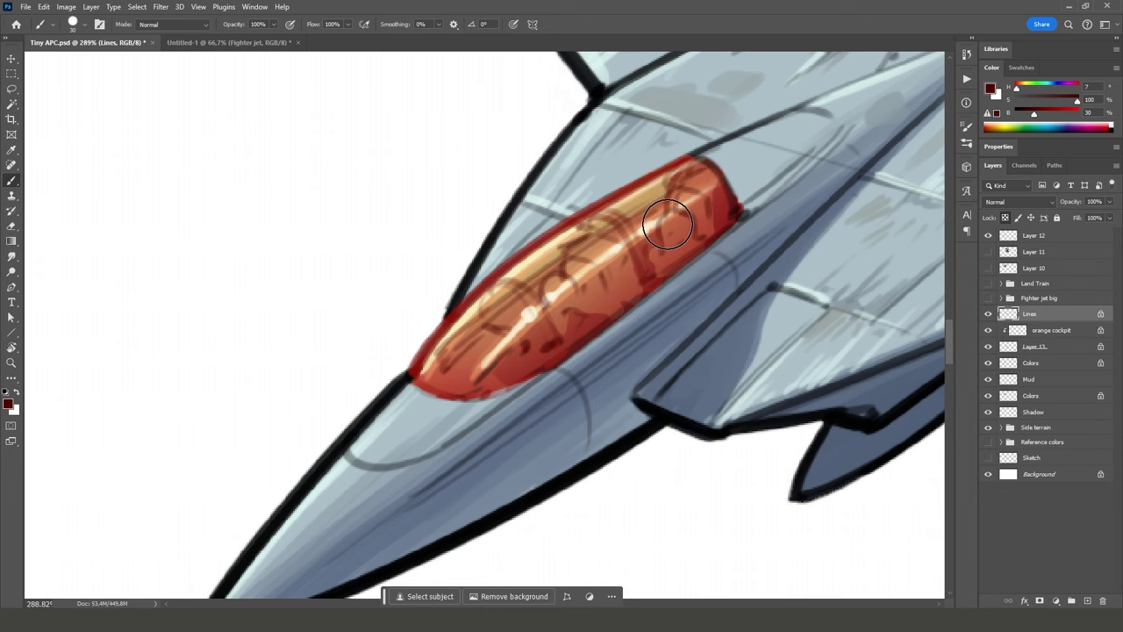
Select the portrait's line art on Layer 15, check it by toggling its visibility, and lock its transparent pixels
scroll(701, 295, down, 5)
scroll(751, 323, down, 3)
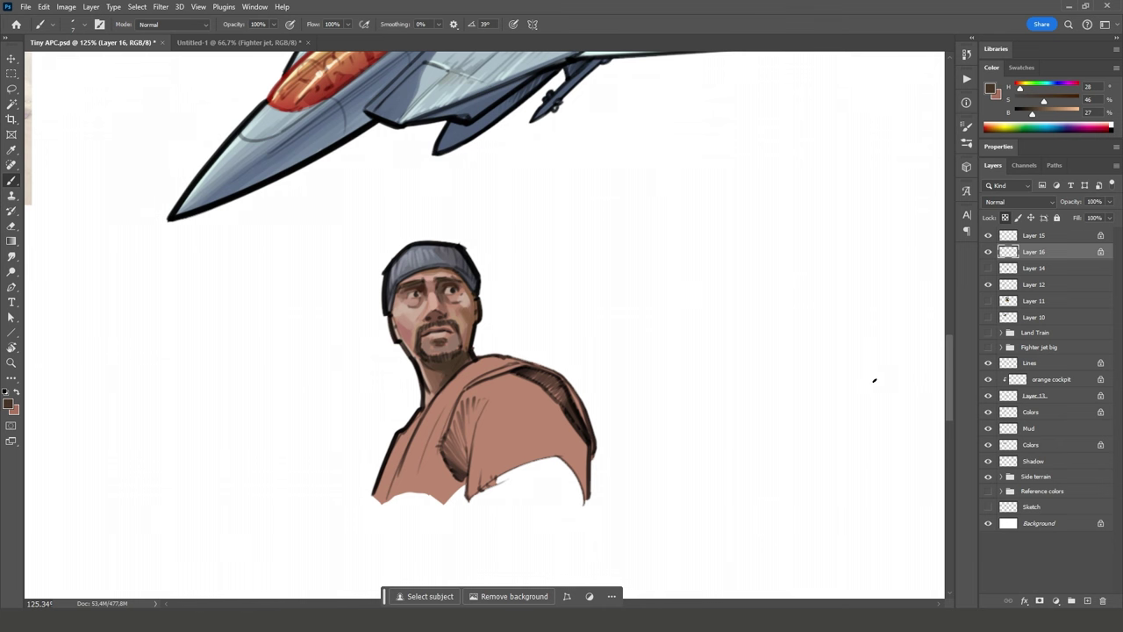
drag(464, 282, 494, 276)
drag(591, 336, 638, 270)
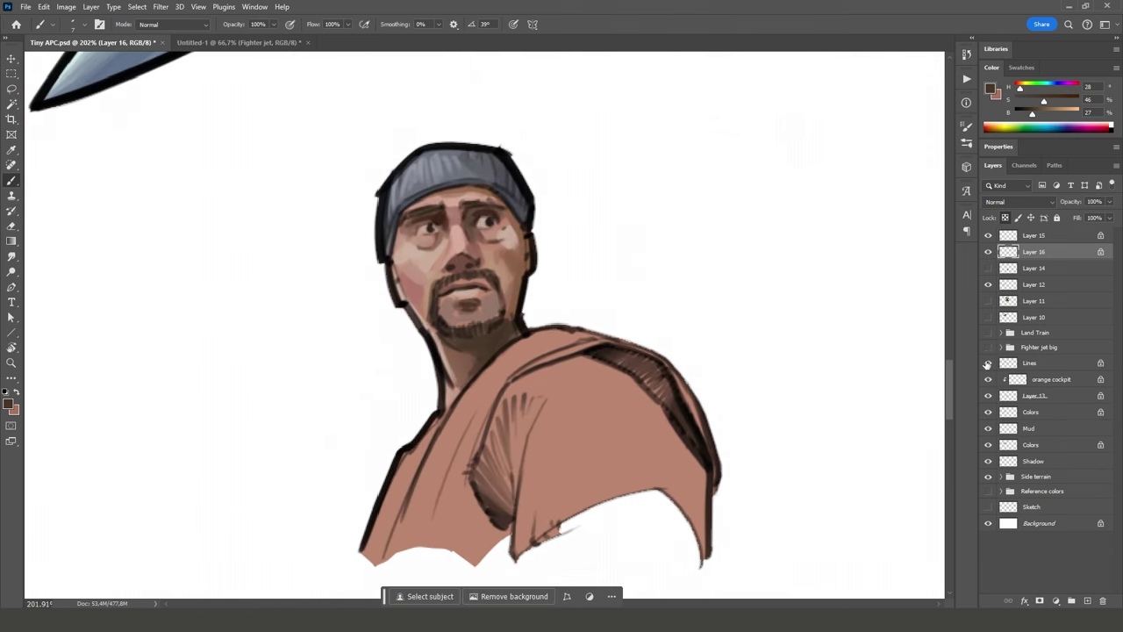
click(1022, 236)
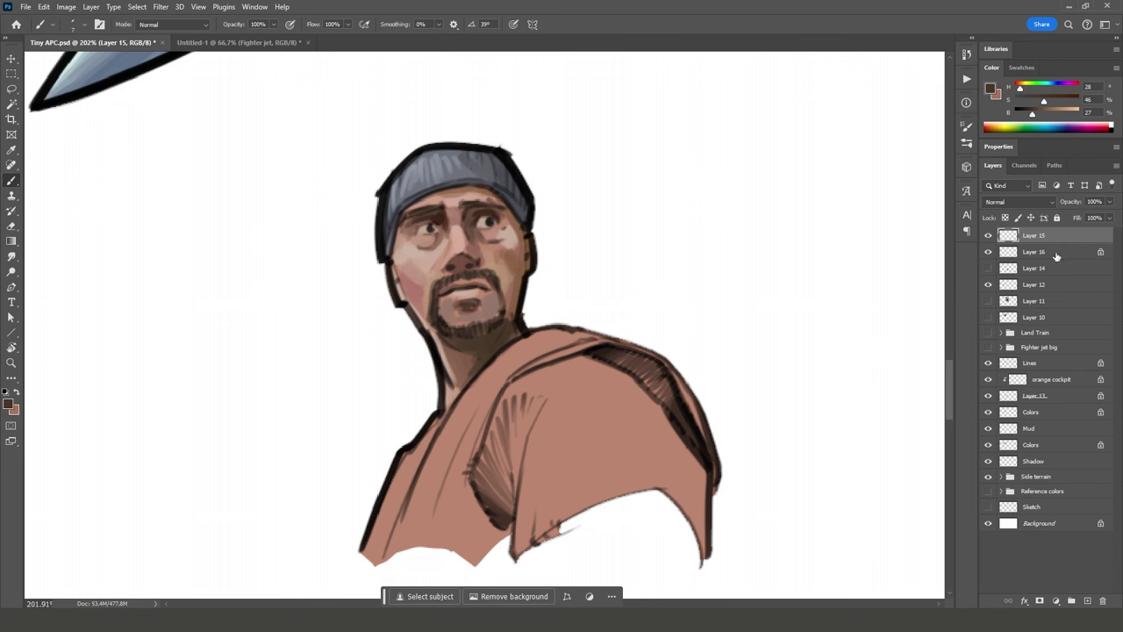
click(988, 237)
click(988, 236)
key(slash)
Choose the Hard Round Pressure brush from the Robert Brushes set at a size of 20 px
right_click(543, 222)
click(932, 228)
click(967, 271)
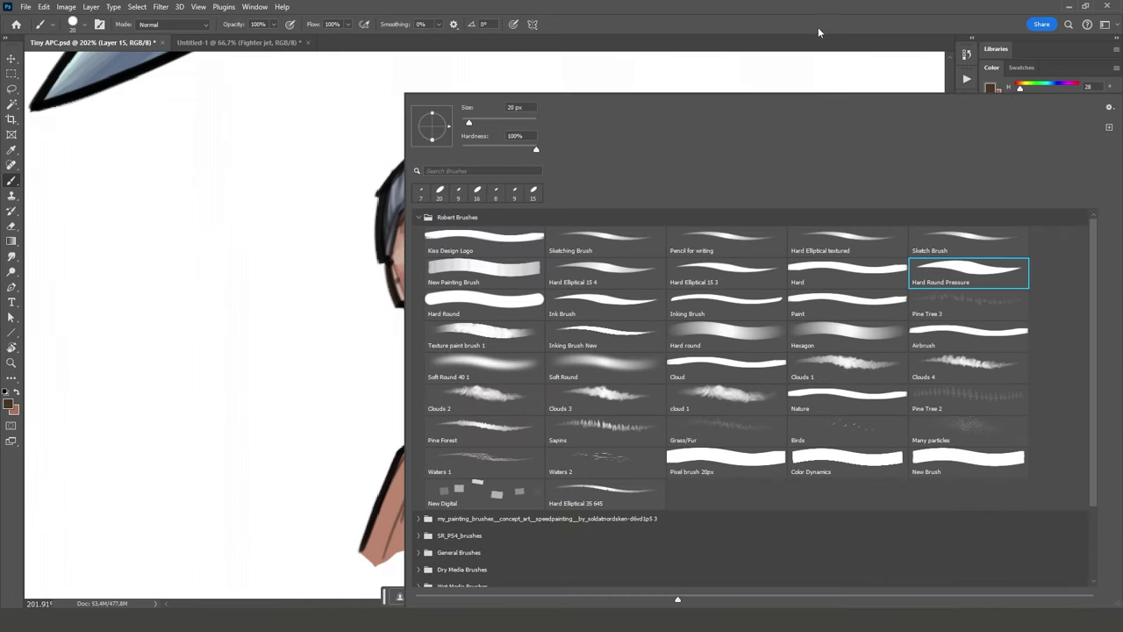
click(817, 26)
Recolour the beanie's outline with a darker blue sampled from the beanie and adjusted to saturation 45% and brightness 29%
alt+click(465, 173)
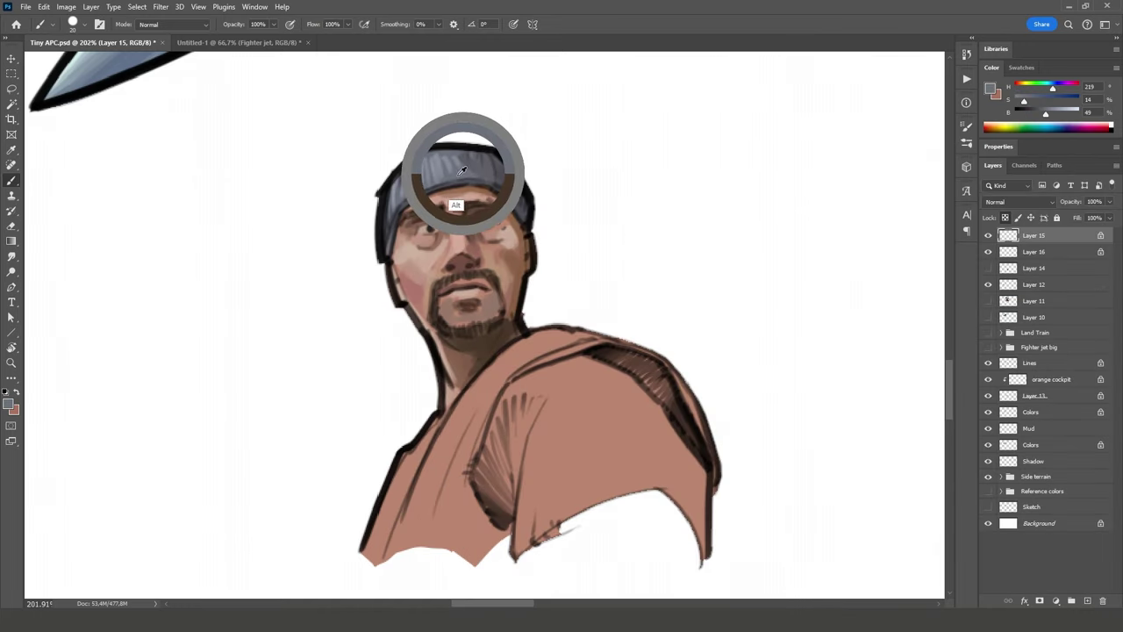
click(1056, 103)
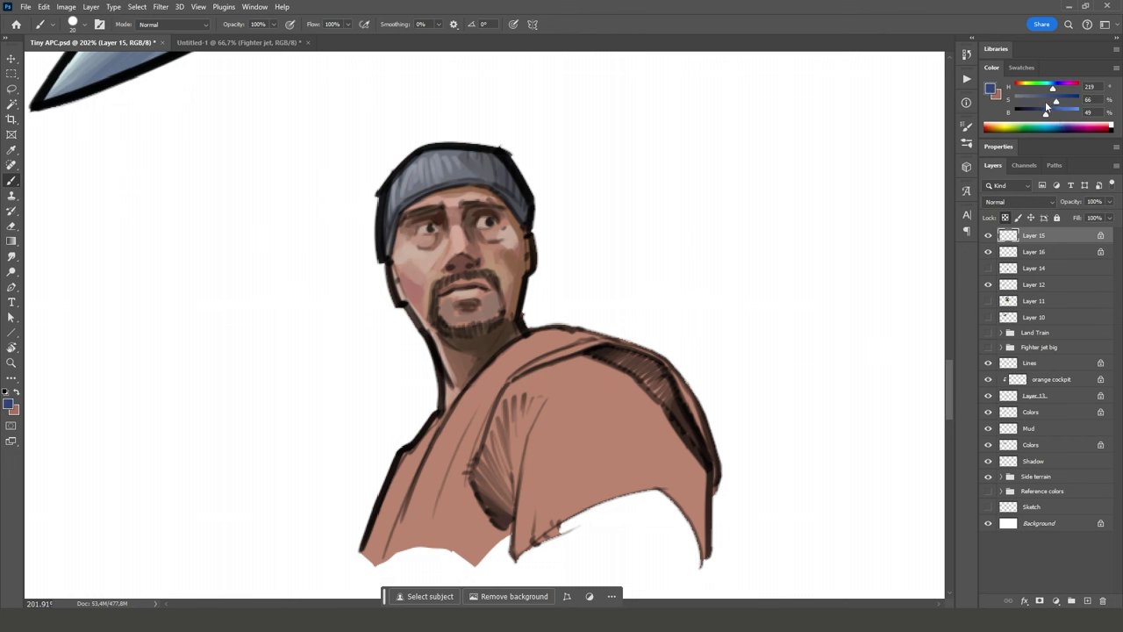
drag(1052, 102, 1033, 115)
mouse_move(401, 167)
mouse_down()
mouse_move(378, 201)
mouse_move(378, 250)
mouse_move(414, 171)
mouse_move(398, 169)
mouse_move(441, 147)
mouse_move(506, 141)
mouse_move(541, 208)
mouse_move(519, 168)
mouse_move(532, 219)
mouse_move(501, 187)
mouse_move(459, 180)
mouse_up()
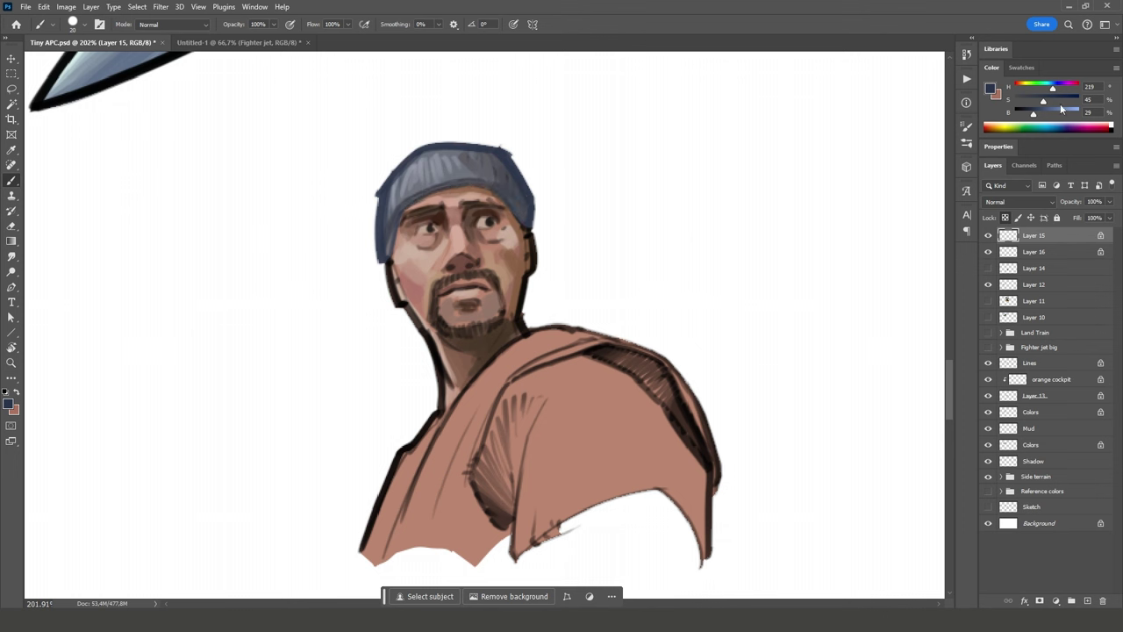
Repaint sections of the beanie's outline with darker shades of the same blue at 13% and 18% brightness
drag(1026, 117, 1023, 115)
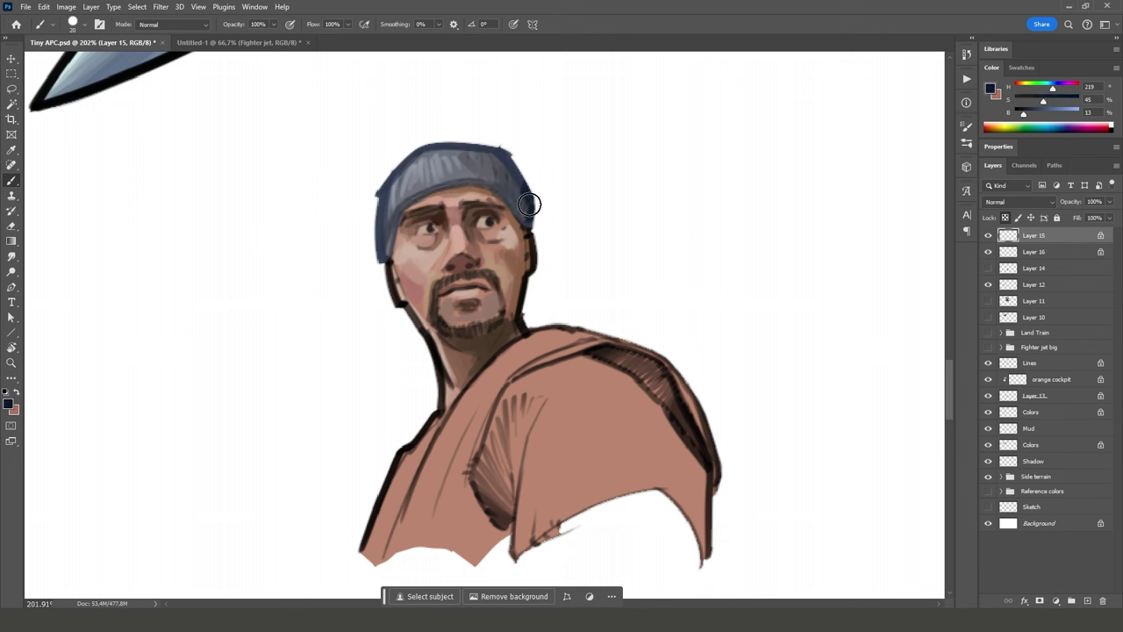
mouse_move(529, 201)
mouse_down()
mouse_move(514, 155)
mouse_move(446, 142)
mouse_up()
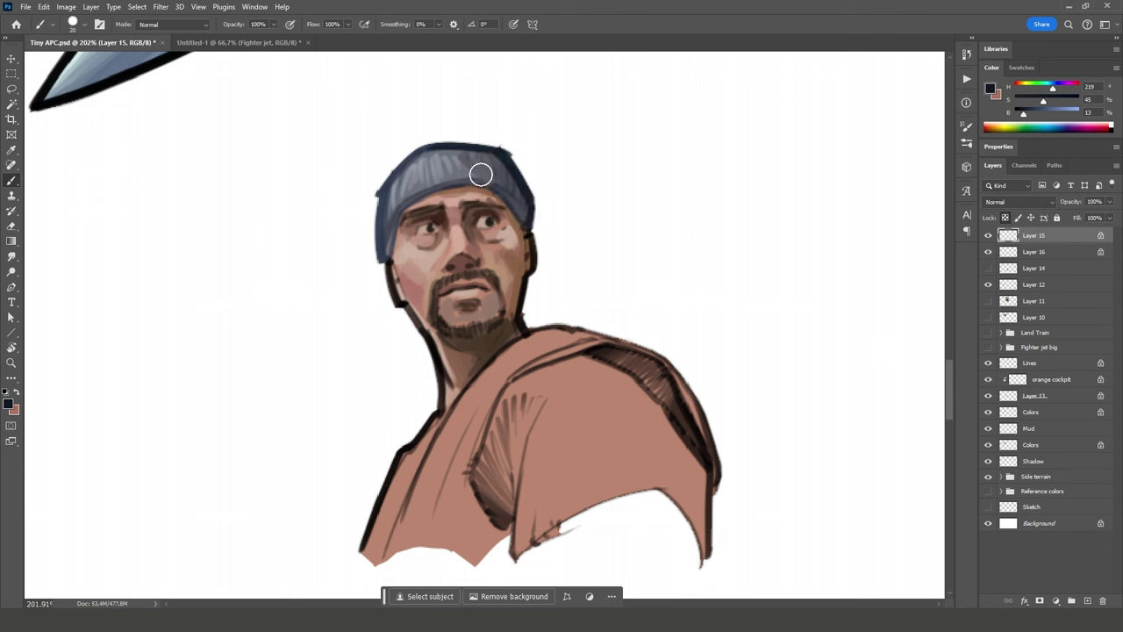
mouse_move(422, 195)
mouse_down()
mouse_move(527, 181)
mouse_move(442, 187)
mouse_move(387, 235)
mouse_move(388, 176)
mouse_up()
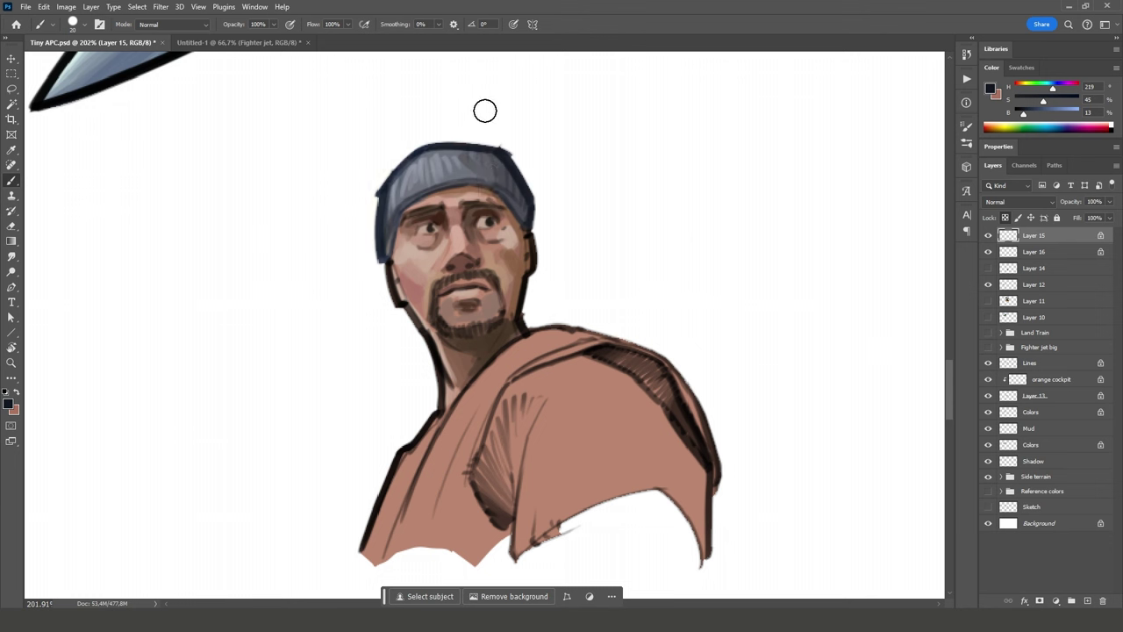
click(1027, 114)
drag(402, 170, 378, 232)
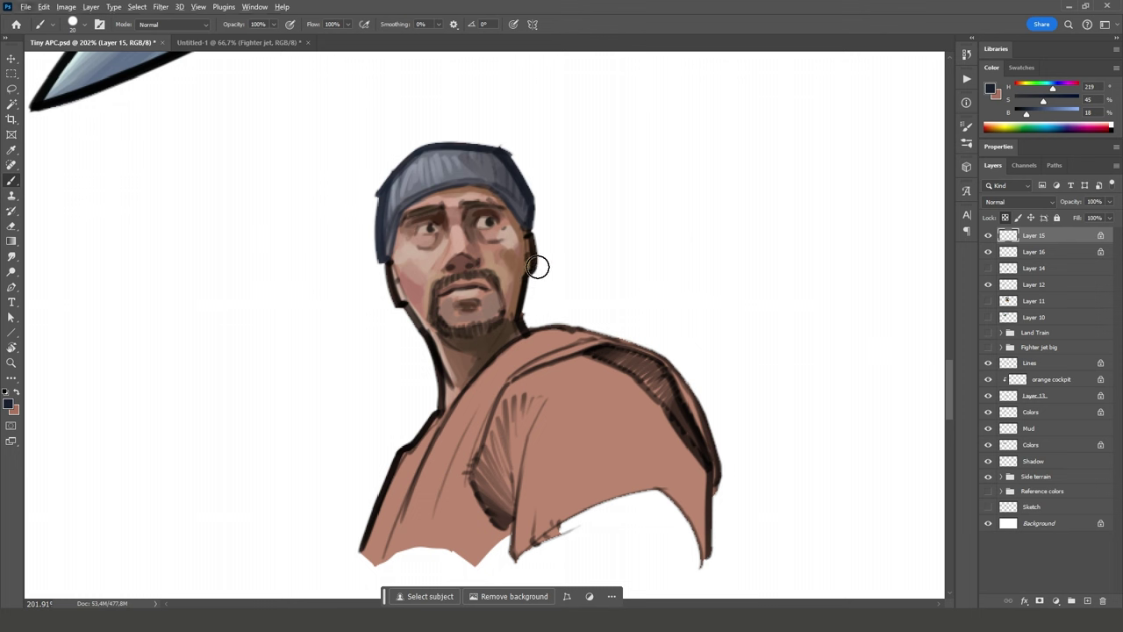
Recolour the outlines of the face and neck with a cheek-sampled brown-red set to hue 9, saturation 45% and brightness 33%
alt+click(394, 282)
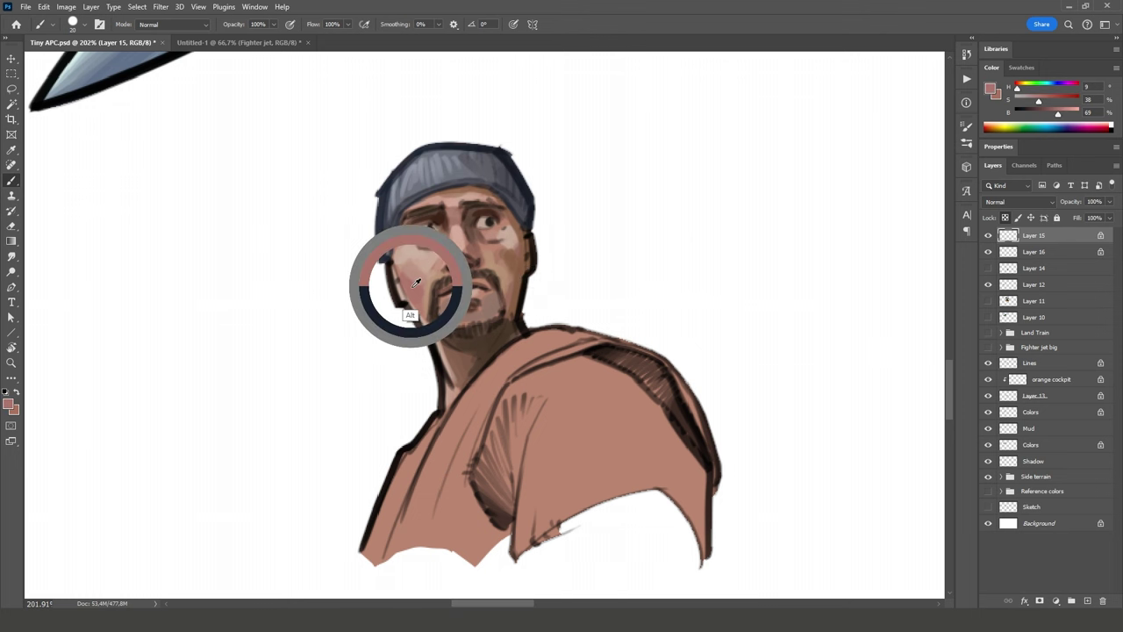
drag(1049, 123, 1044, 118)
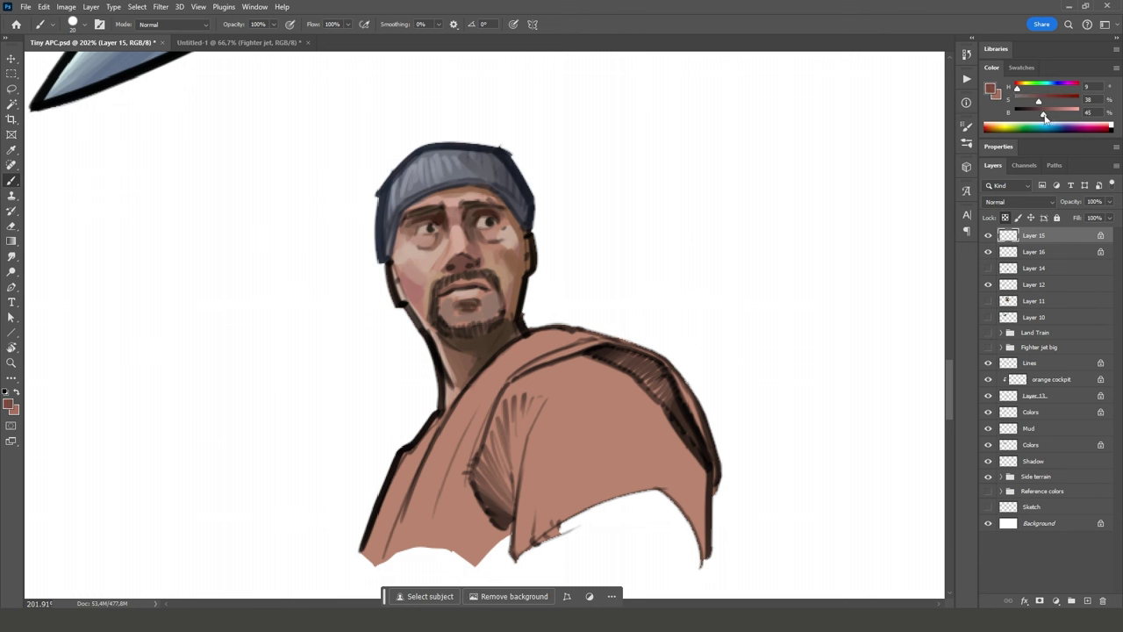
click(1043, 102)
drag(1033, 117, 1035, 115)
mouse_move(399, 297)
mouse_down()
mouse_move(413, 322)
mouse_move(404, 271)
mouse_move(394, 272)
mouse_move(405, 322)
mouse_move(443, 373)
mouse_move(441, 400)
mouse_up()
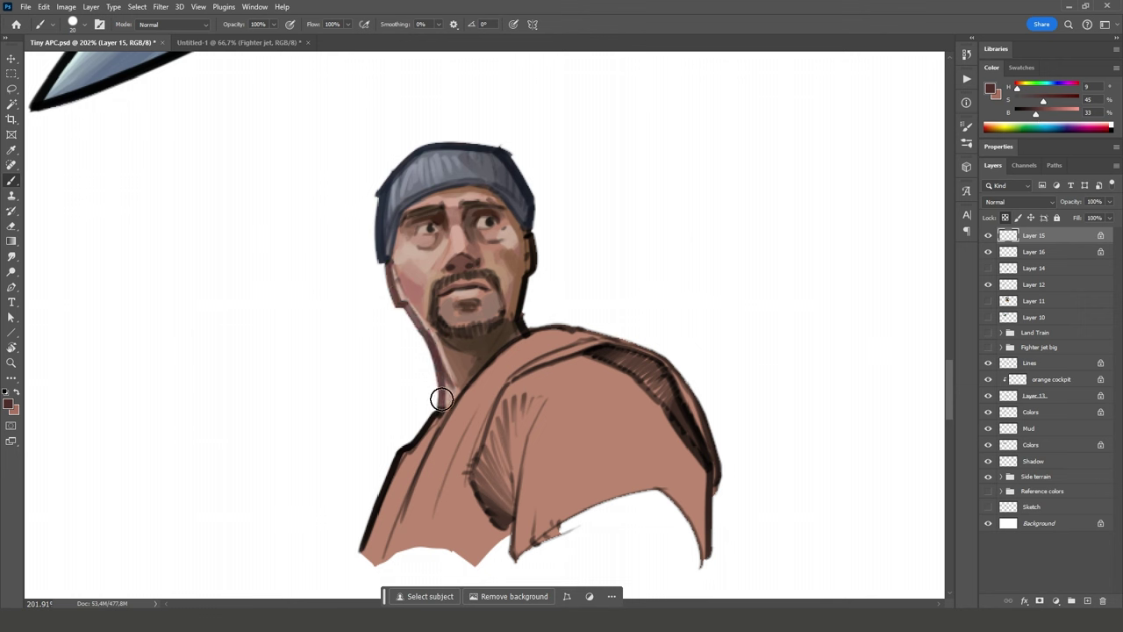
mouse_move(528, 294)
mouse_down()
mouse_move(525, 307)
mouse_move(540, 257)
mouse_move(525, 247)
mouse_up()
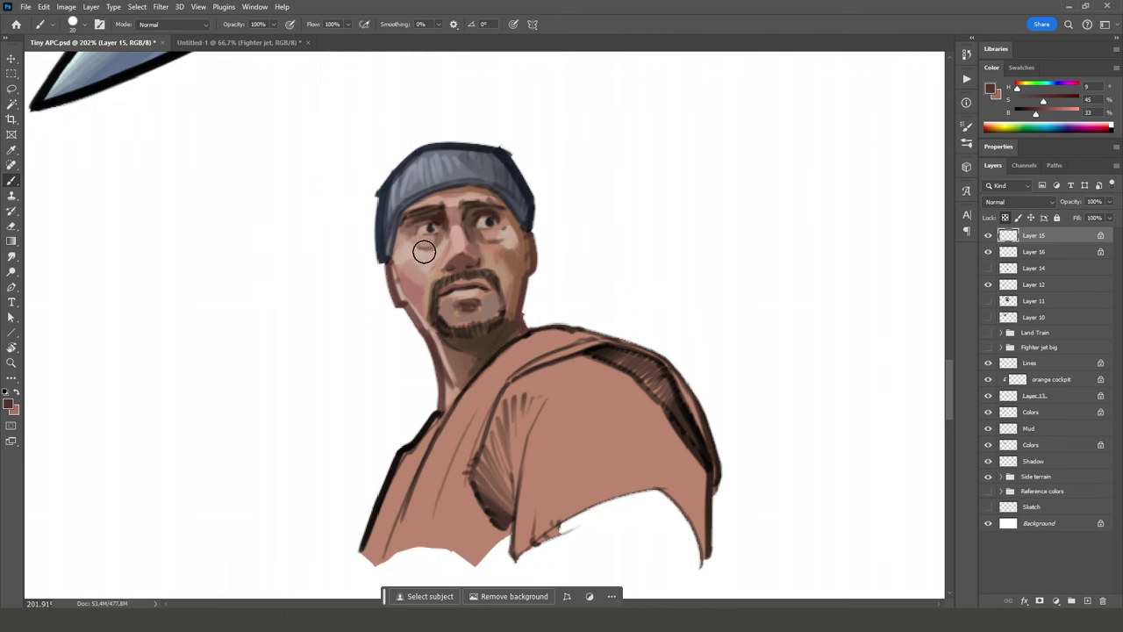
Select the portrait's colour layer, Layer 16, view it in isolation and lock its transparent pixels
drag(625, 363, 586, 339)
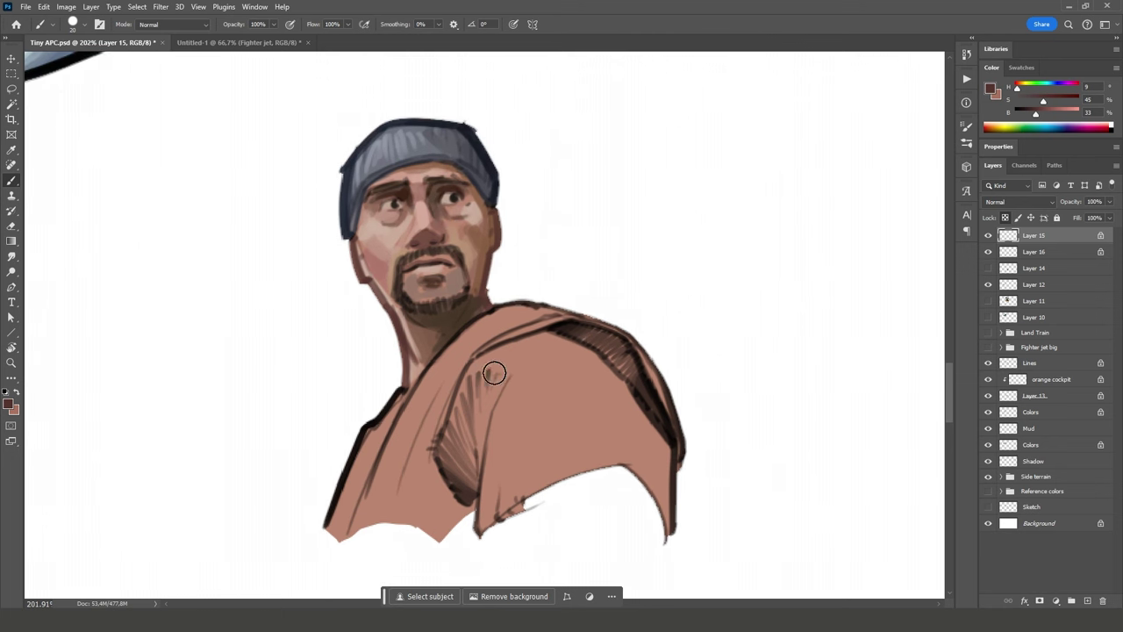
click(1037, 251)
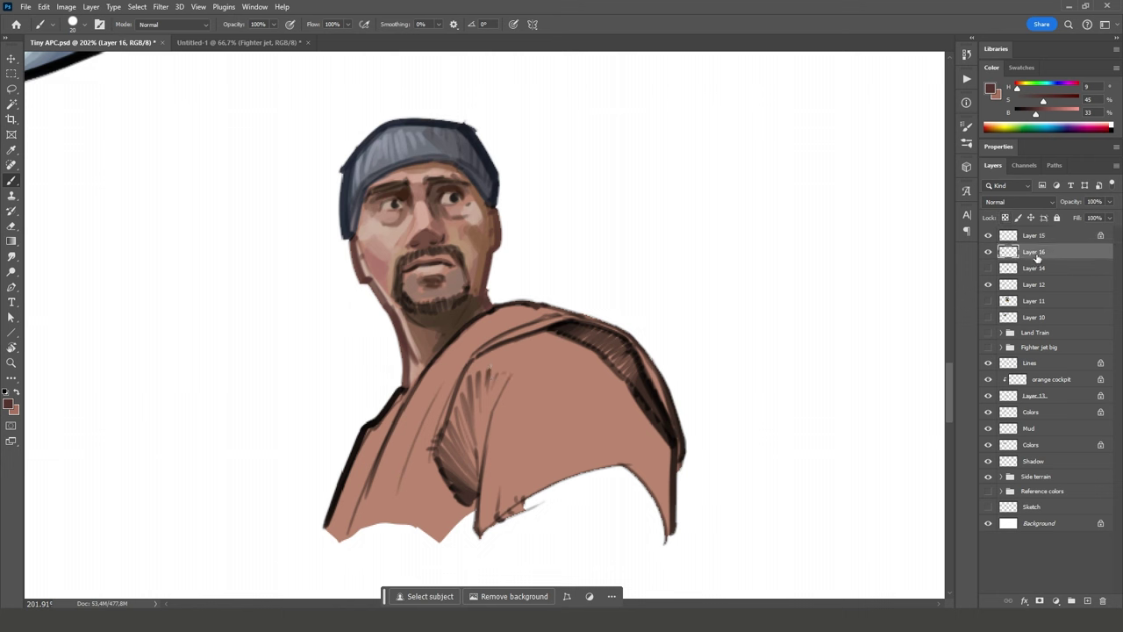
alt+click(986, 254)
alt+click(985, 254)
Paint the whole shirt in a dark green set to hue 112, saturation 28% and brightness 34%
click(1036, 89)
click(1032, 101)
mouse_move(1037, 114)
mouse_down()
mouse_move(1048, 117)
mouse_move(1036, 116)
mouse_up()
drag(436, 387, 376, 520)
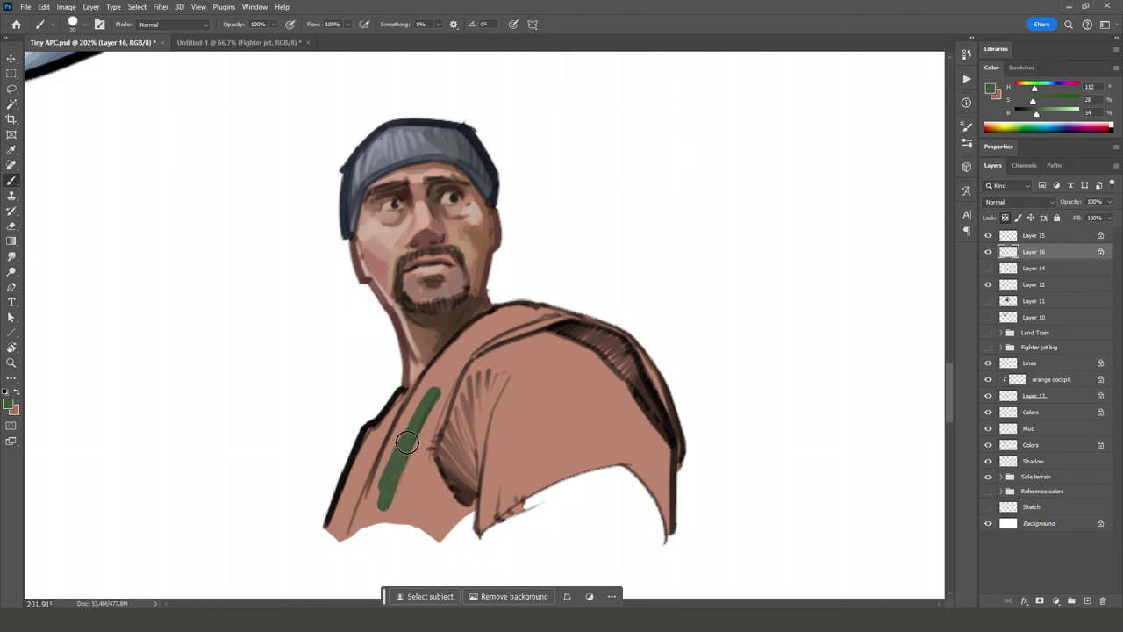
key(ctrl+z)
mouse_move(375, 432)
mouse_down()
mouse_move(317, 519)
mouse_move(350, 566)
mouse_move(392, 471)
mouse_move(463, 544)
mouse_move(414, 450)
mouse_move(412, 488)
mouse_move(402, 410)
mouse_move(424, 397)
mouse_move(404, 463)
mouse_move(456, 526)
mouse_move(466, 515)
mouse_move(423, 478)
mouse_move(425, 418)
mouse_move(412, 413)
mouse_move(466, 339)
mouse_move(521, 313)
mouse_move(461, 357)
mouse_up()
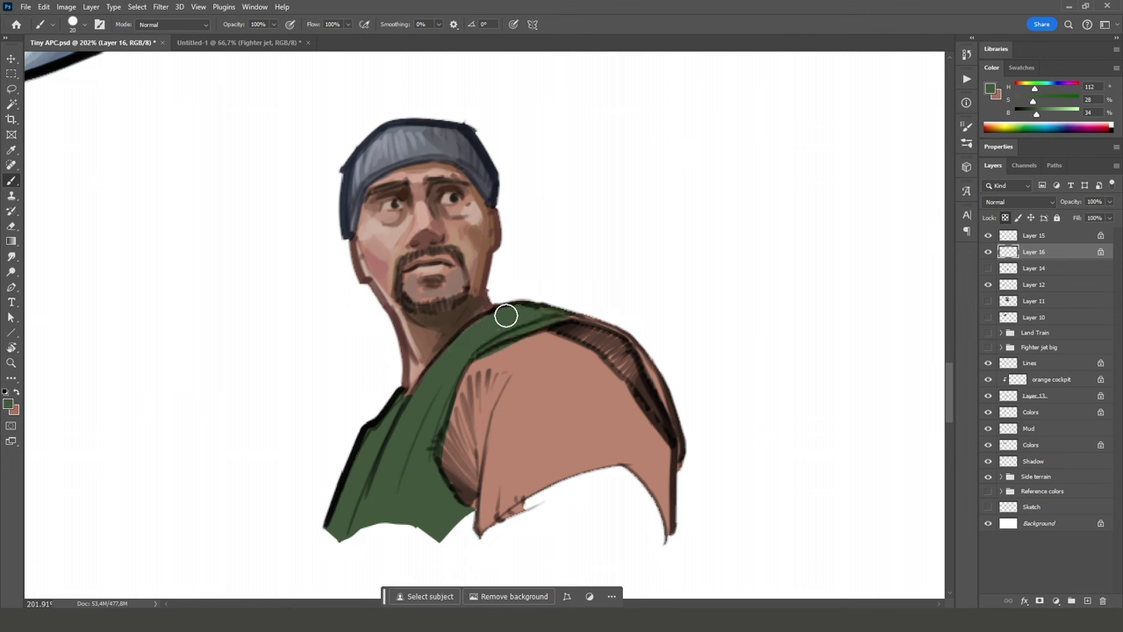
mouse_move(556, 314)
mouse_down()
mouse_move(645, 360)
mouse_move(627, 316)
mouse_move(596, 333)
mouse_move(687, 451)
mouse_up()
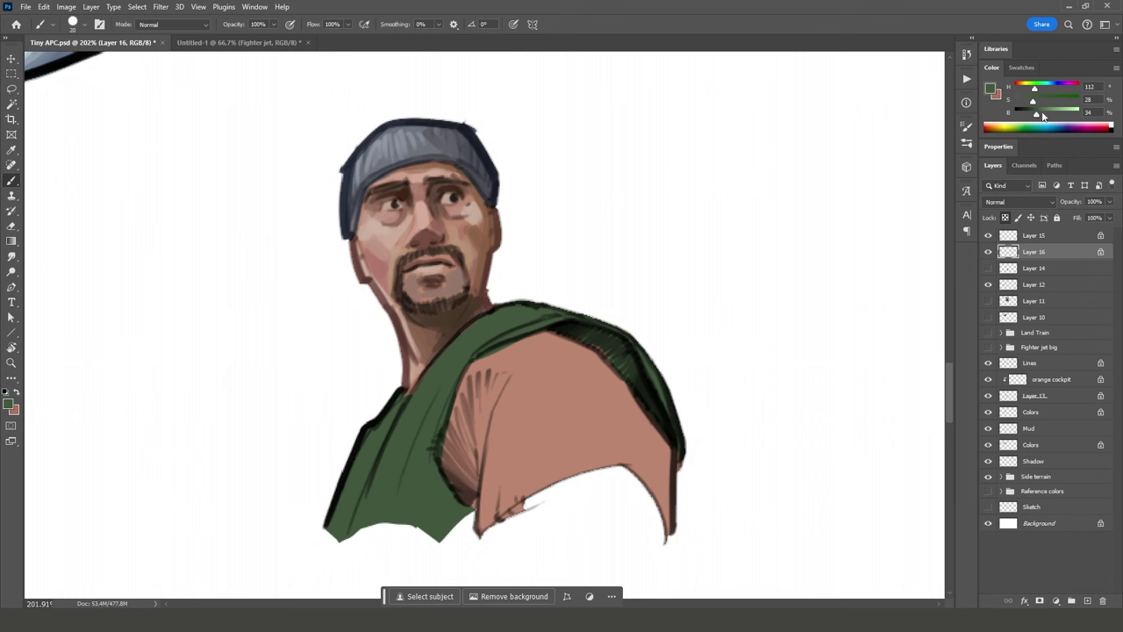
Paint lighter green streaks along the shirt's folds, ending with hue 88, saturation 25% and brightness 56%, and reduce the brush size
drag(1037, 114, 1044, 115)
mouse_move(415, 394)
mouse_down()
mouse_move(384, 477)
mouse_move(464, 343)
mouse_move(400, 474)
mouse_move(467, 336)
mouse_move(445, 357)
mouse_move(430, 401)
mouse_move(507, 311)
mouse_move(377, 429)
mouse_move(338, 514)
mouse_move(342, 493)
mouse_move(377, 430)
mouse_move(336, 543)
mouse_move(378, 493)
mouse_up()
mouse_move(392, 509)
mouse_down()
mouse_move(416, 441)
mouse_move(408, 506)
mouse_up()
drag(412, 435, 401, 469)
mouse_move(466, 341)
mouse_down()
mouse_move(511, 310)
mouse_move(543, 312)
mouse_up()
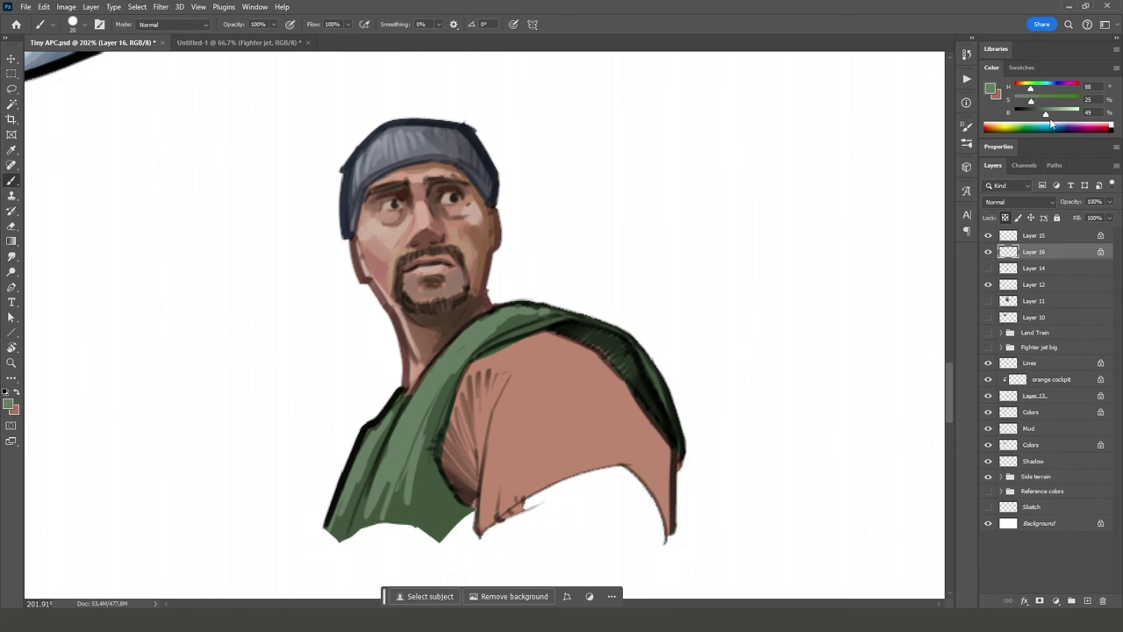
click(1049, 115)
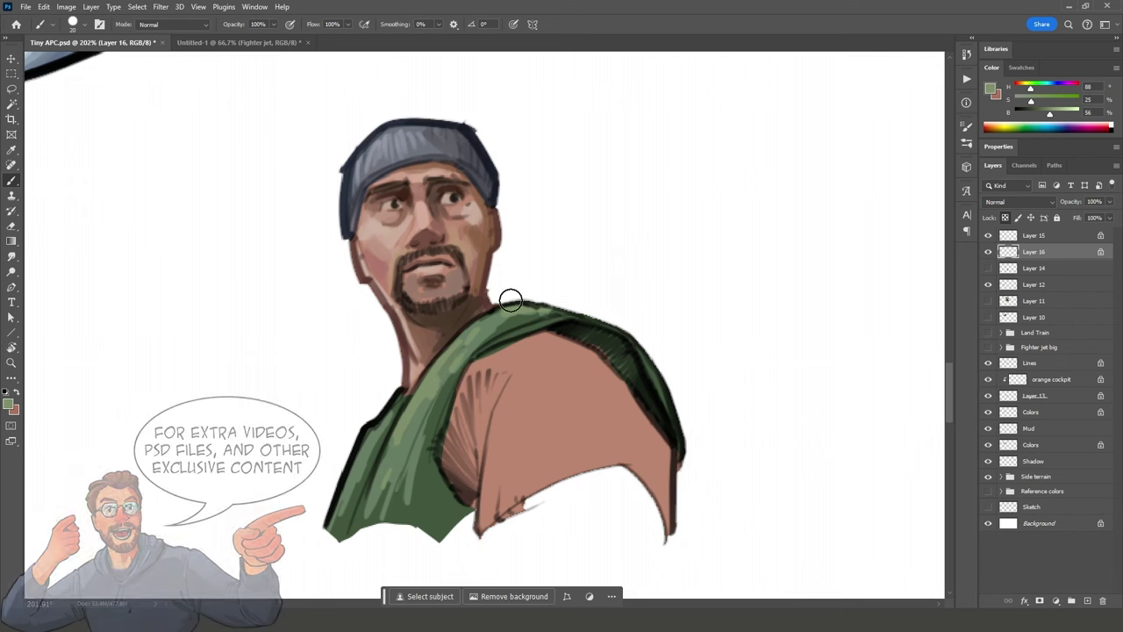
key(bracketleft)
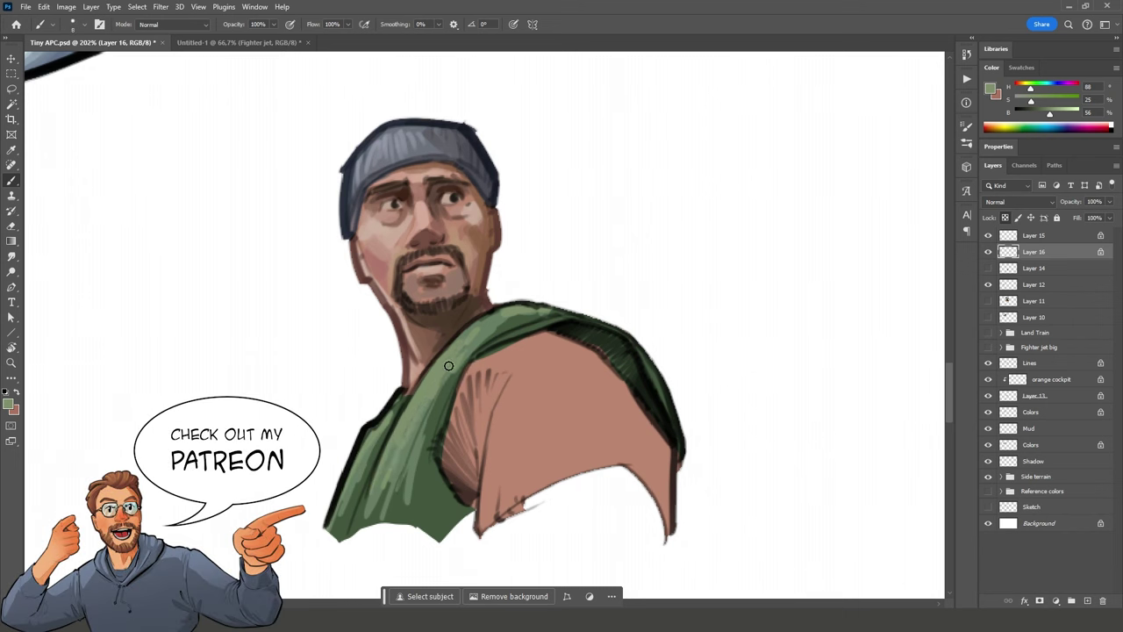
Recolour the shirt's outlines on Layer 15 with a shirt-sampled green set to saturation 45% and brightness 20%
alt+click(515, 312)
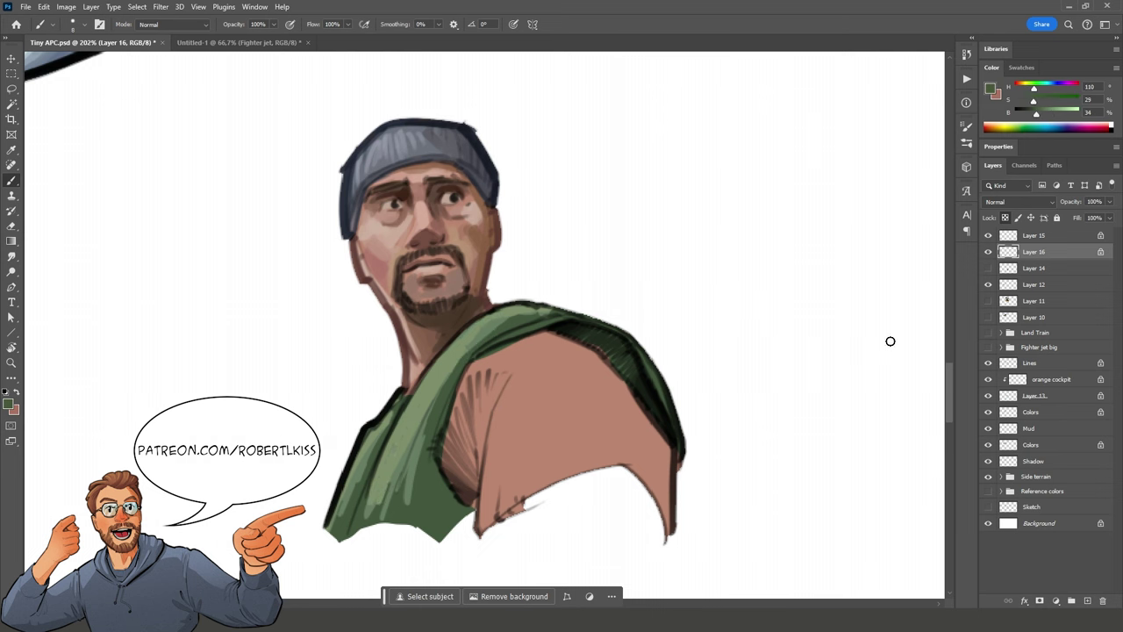
click(1035, 236)
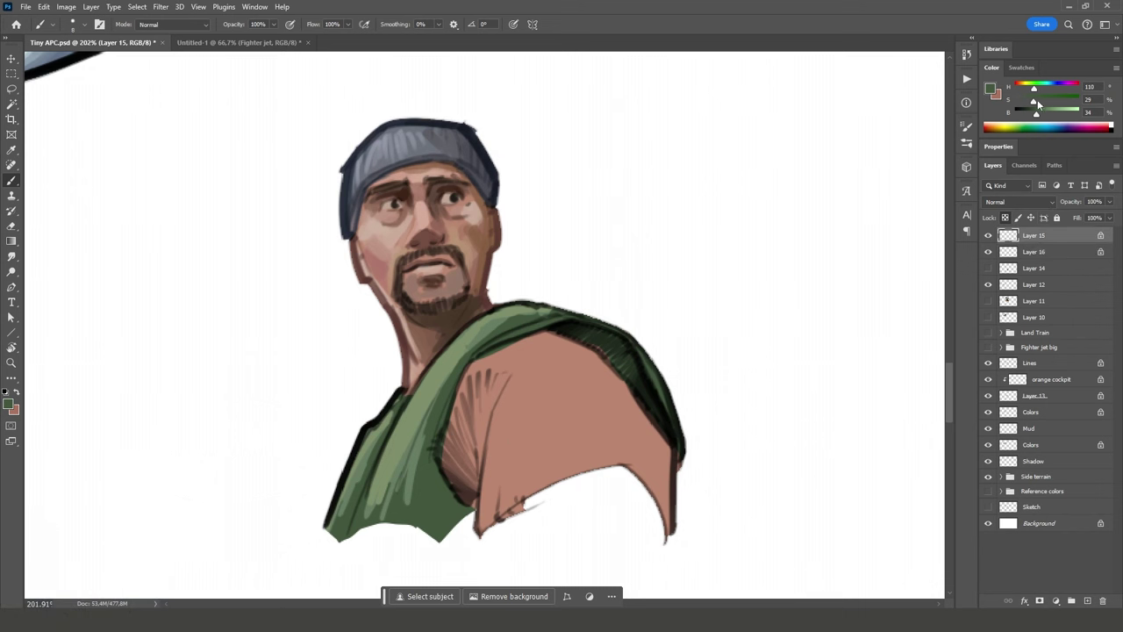
drag(1036, 116, 1029, 118)
alt+drag(558, 352, 577, 353)
mouse_move(382, 412)
mouse_down()
mouse_move(351, 461)
mouse_move(327, 551)
mouse_up()
mouse_move(371, 510)
mouse_down()
mouse_move(384, 404)
mouse_move(397, 409)
mouse_move(380, 499)
mouse_move(459, 500)
mouse_move(442, 512)
mouse_move(452, 508)
mouse_move(428, 442)
mouse_move(459, 357)
mouse_move(433, 420)
mouse_move(479, 339)
mouse_move(527, 325)
mouse_move(454, 352)
mouse_move(411, 411)
mouse_move(485, 321)
mouse_move(531, 310)
mouse_move(543, 295)
mouse_move(586, 316)
mouse_move(619, 312)
mouse_move(569, 323)
mouse_move(676, 402)
mouse_move(606, 338)
mouse_move(690, 443)
mouse_up()
mouse_move(614, 335)
mouse_down()
mouse_move(684, 431)
mouse_move(592, 327)
mouse_move(619, 318)
mouse_move(688, 435)
mouse_up()
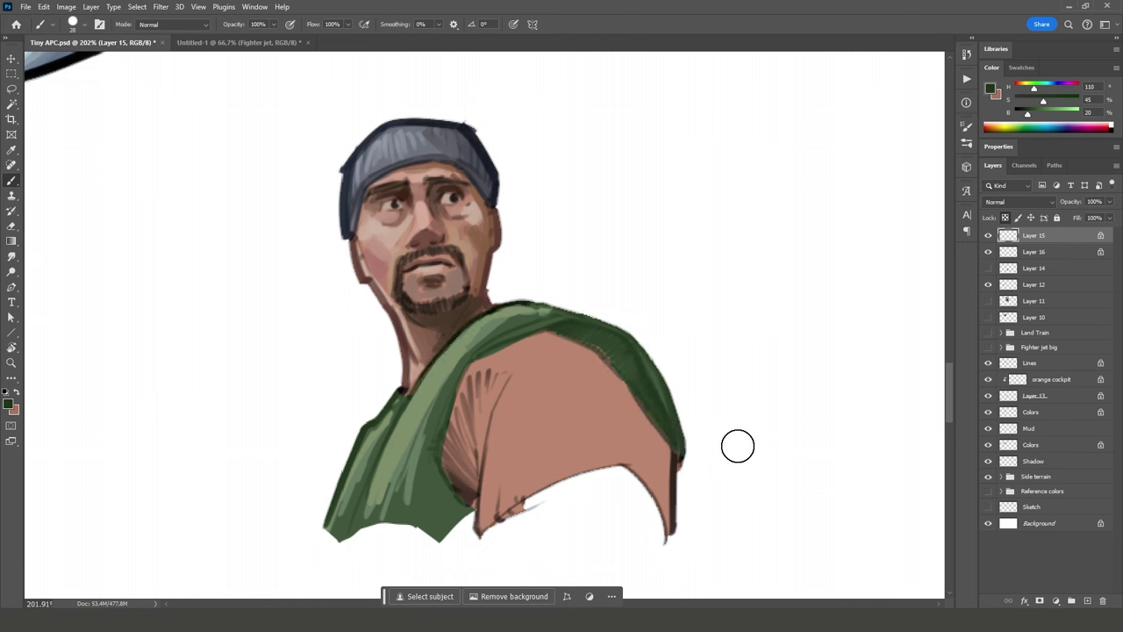
Darken the lines in the shirt's shaded back section with the same green at 9% brightness
drag(1023, 118, 1021, 118)
mouse_move(652, 365)
mouse_down()
mouse_move(583, 336)
mouse_move(624, 360)
mouse_move(654, 412)
mouse_move(681, 425)
mouse_move(692, 402)
mouse_move(601, 326)
mouse_up()
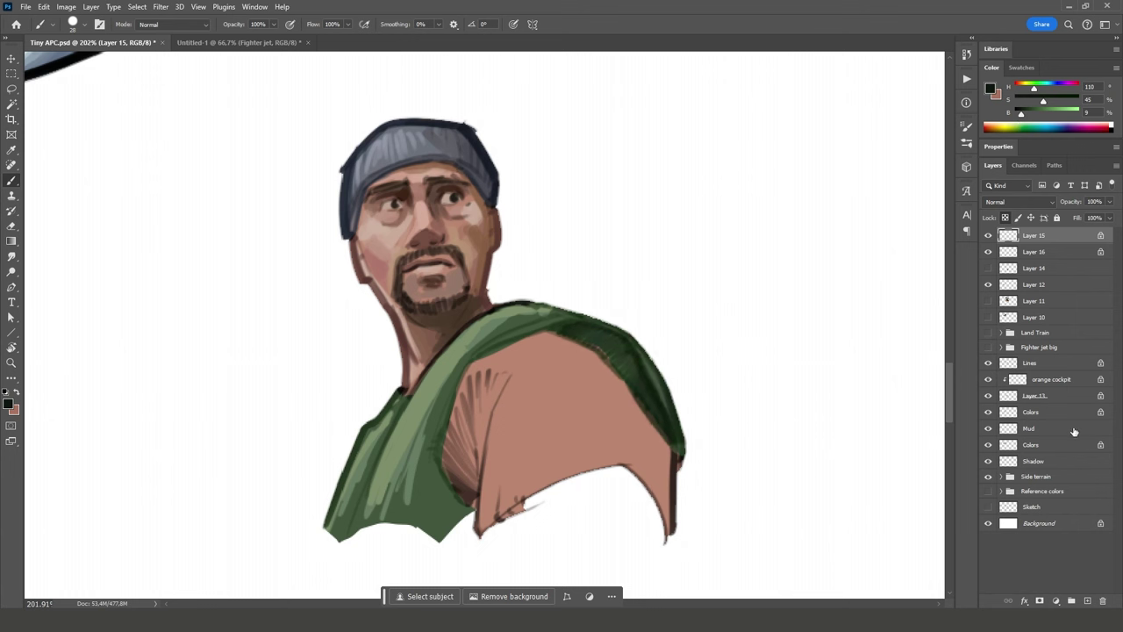
drag(588, 334, 561, 340)
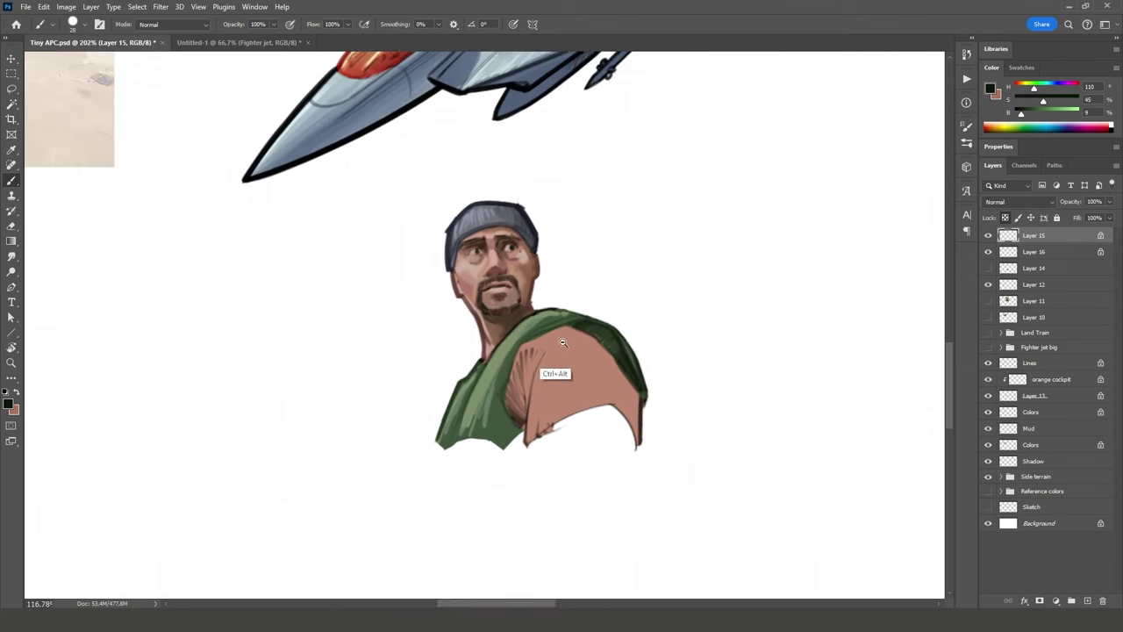
mouse_move(661, 213)
mouse_down()
mouse_move(642, 411)
mouse_move(641, 363)
mouse_up()
key(ctrl+minus)
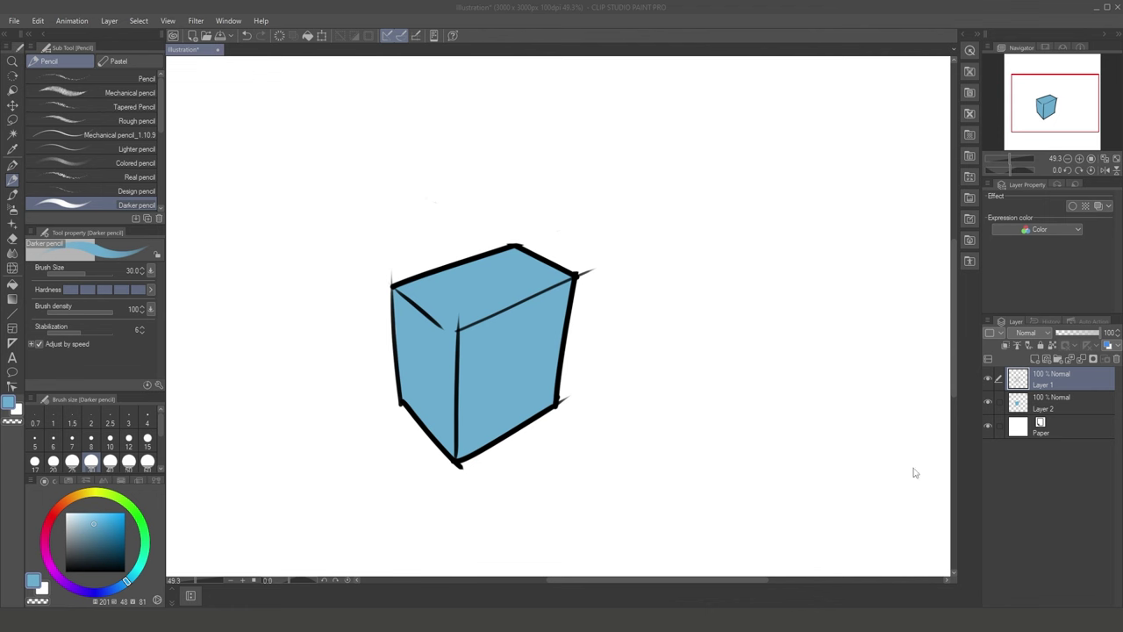
Switch to Clip Studio Paint, check the box's line and colour layers separately, and lock the transparent pixels of Layer 1
click(987, 378)
click(987, 378)
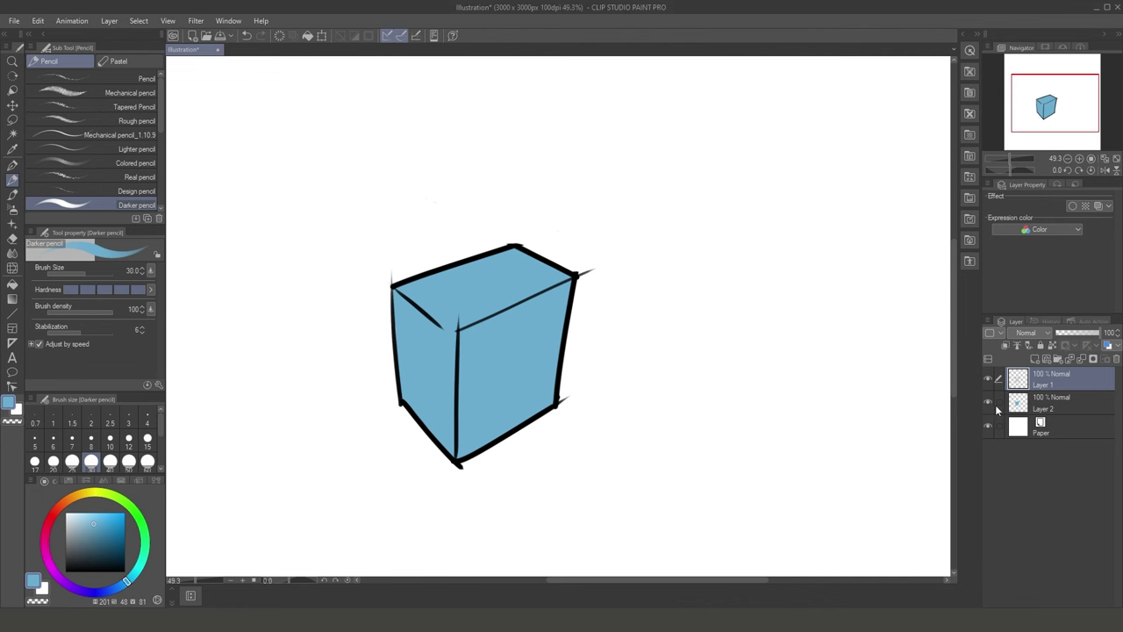
click(988, 401)
click(988, 401)
click(1052, 346)
Recolour the blue box's outlines using an enlarged brush and a darker blue set to hue 211, saturation 78 and value 62
click(111, 535)
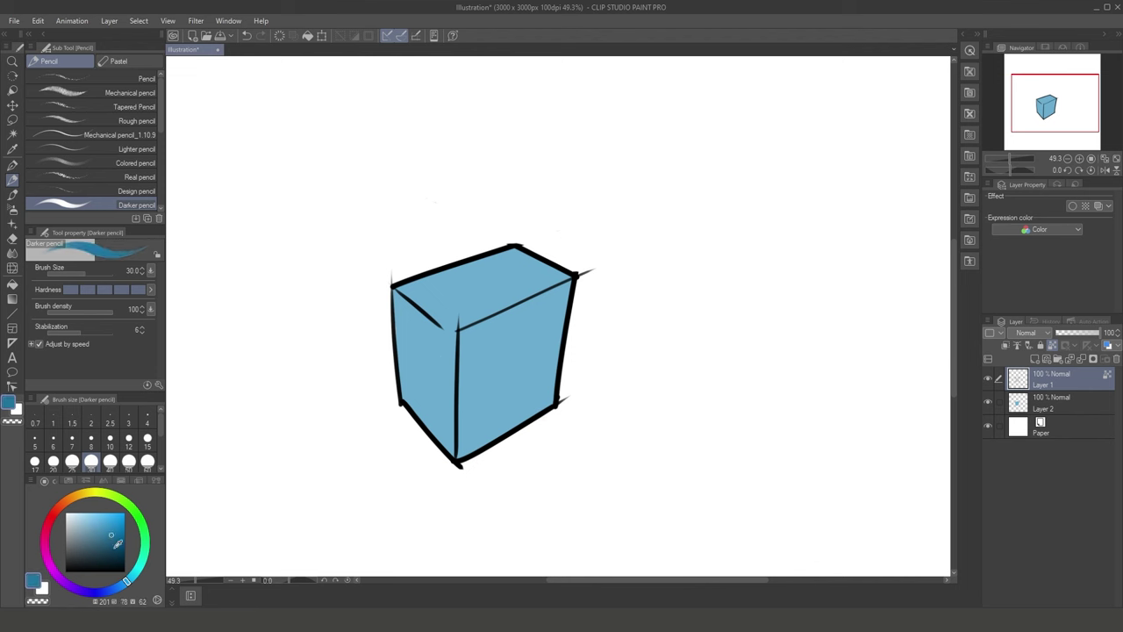
click(119, 587)
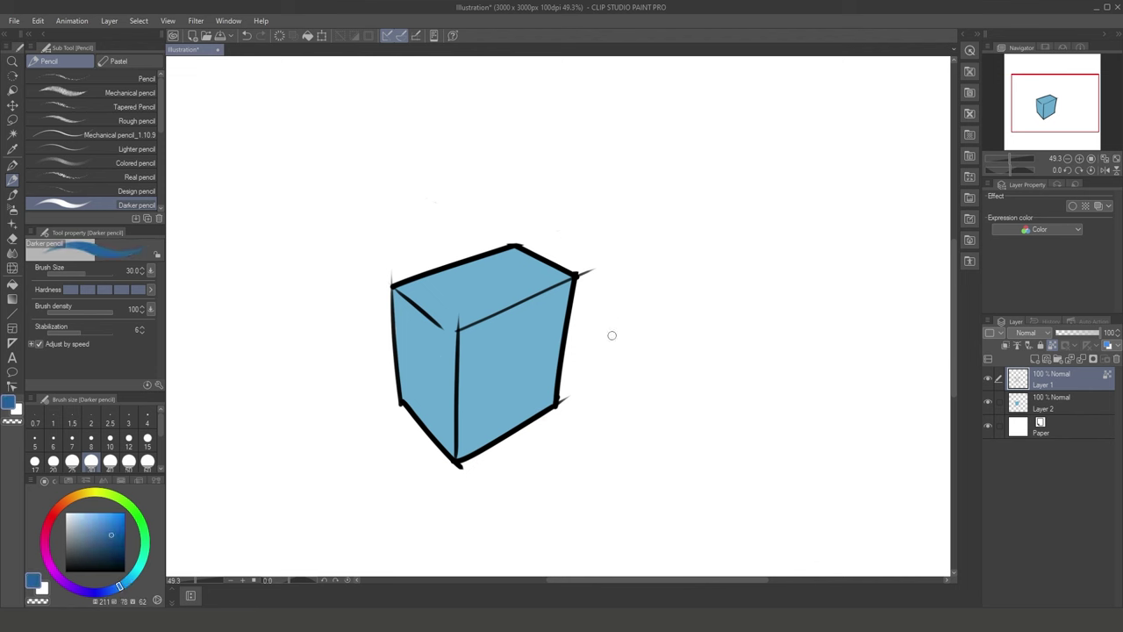
key(bracketright)
key(bracketright)
key(bracketright)
key(bracketright)
key(bracketright)
key(bracketright)
drag(432, 279, 379, 357)
mouse_move(367, 418)
mouse_down()
mouse_move(414, 351)
mouse_move(553, 220)
mouse_move(583, 214)
mouse_move(597, 267)
mouse_up()
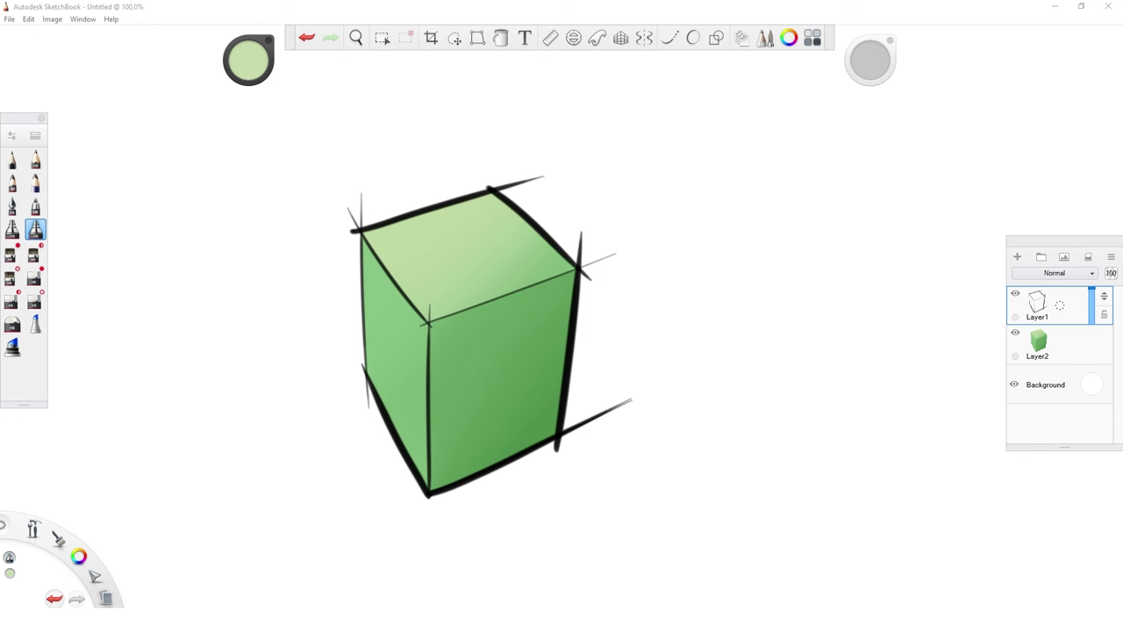
Switch to Autodesk SketchBook, check the green box's colour and line layers separately, and lock the transparency of Layer1
click(1065, 347)
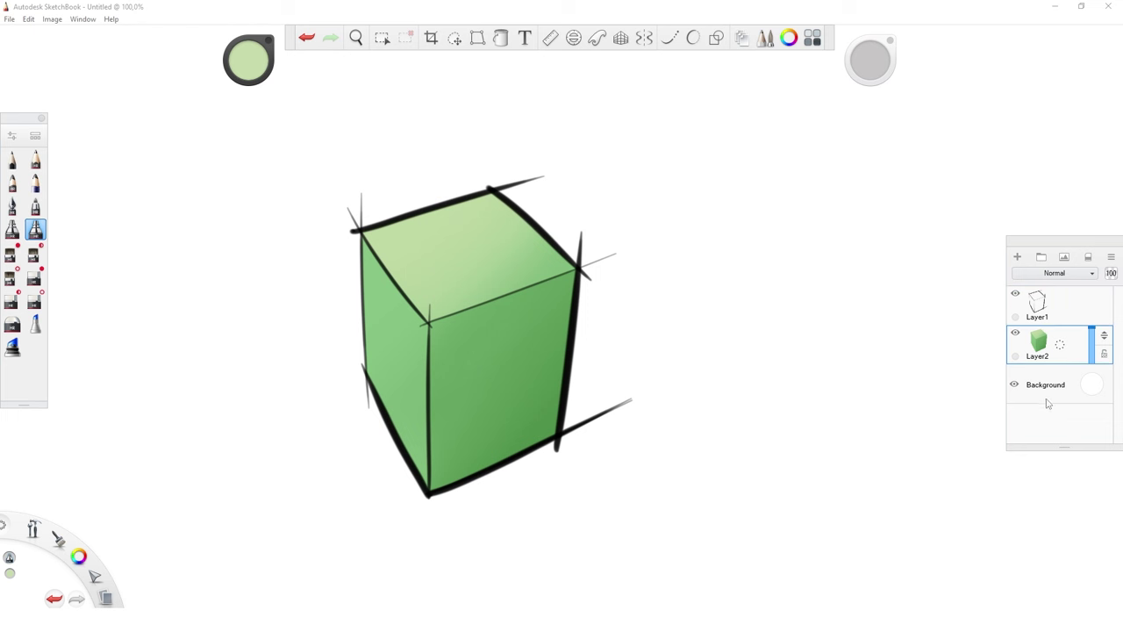
click(1016, 334)
click(1016, 334)
click(1049, 309)
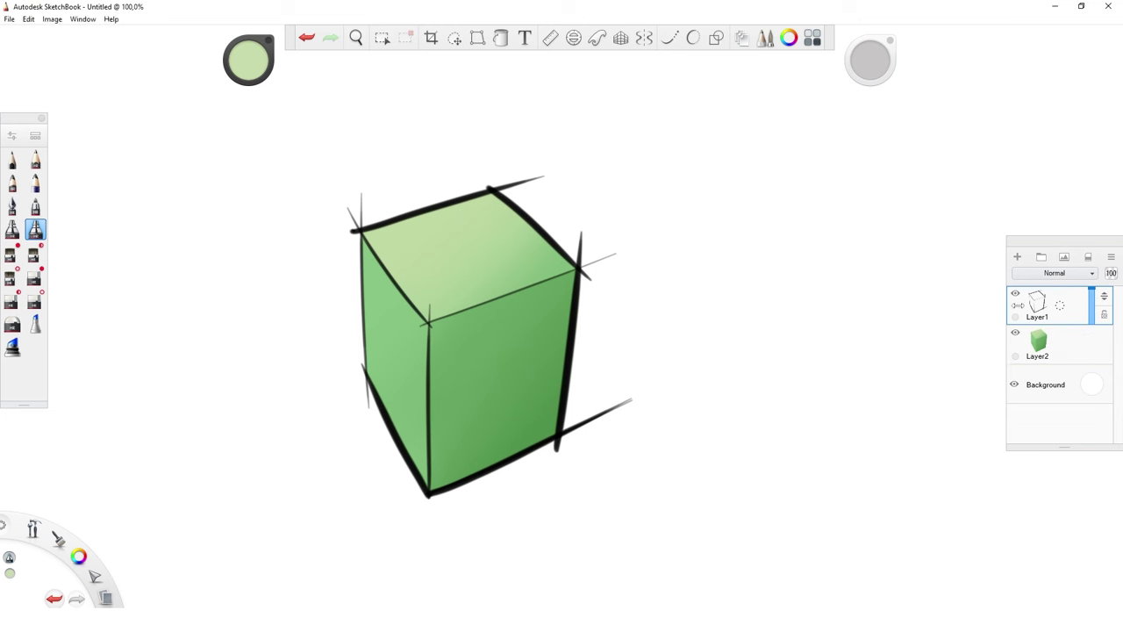
click(1016, 296)
click(1015, 296)
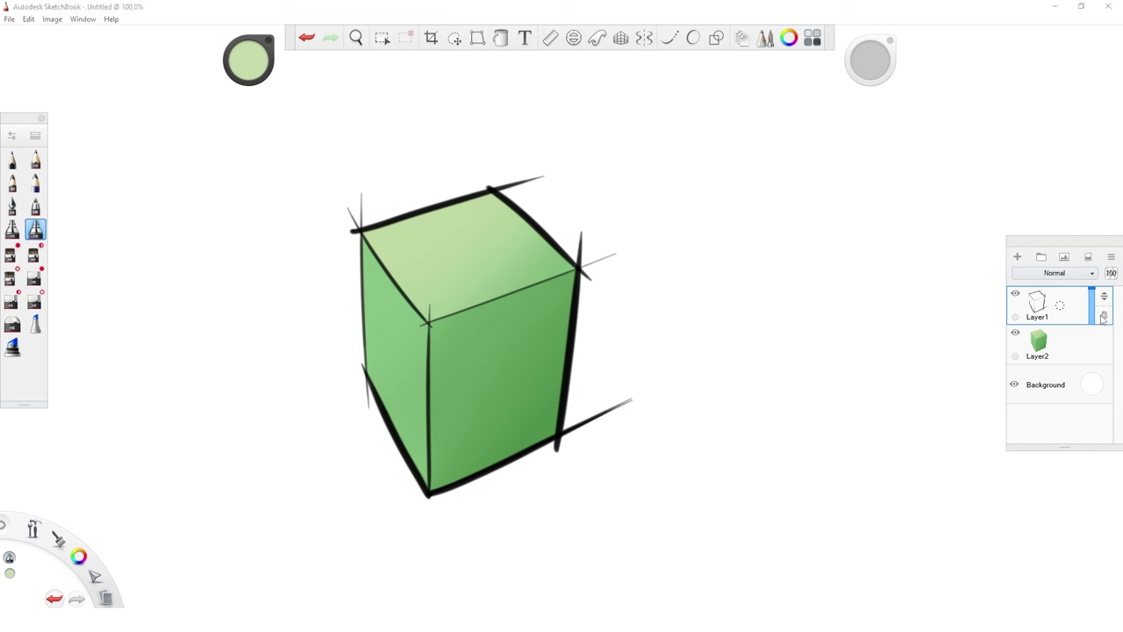
click(369, 273)
Recolour the green box's outlines with a darker version of a green sampled from its shaded front face
click(11, 254)
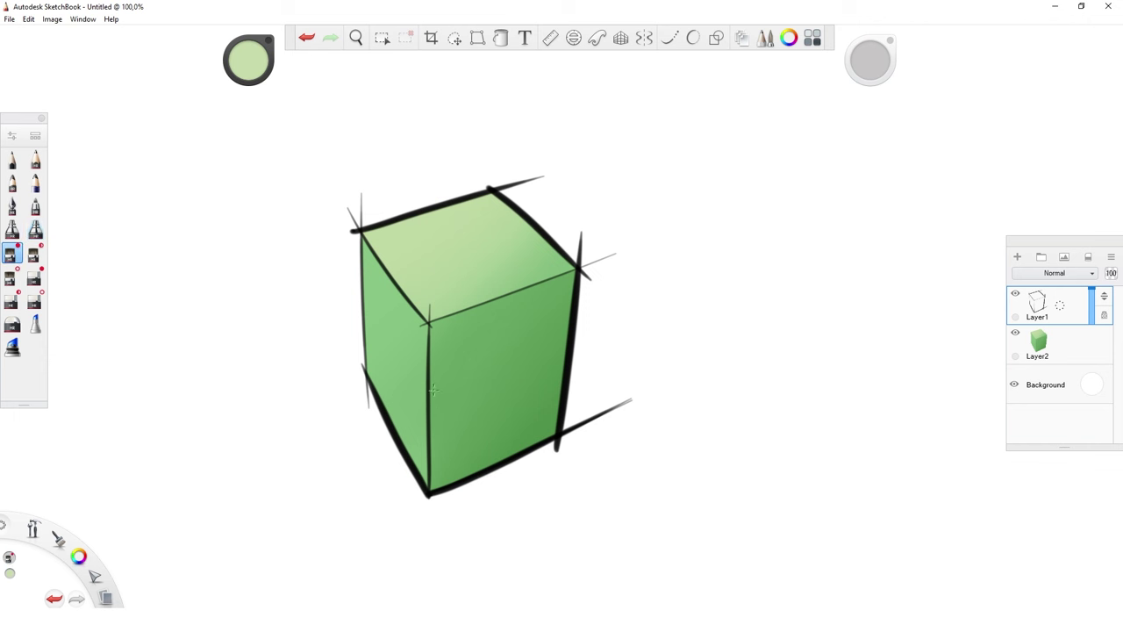
alt+click(547, 421)
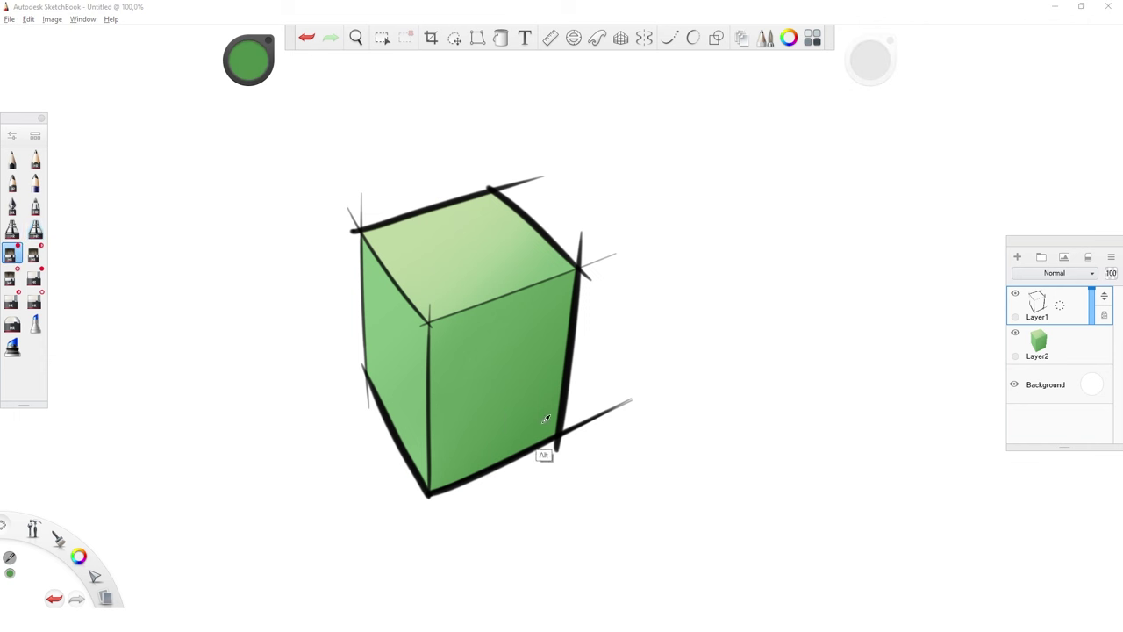
click(250, 63)
click(242, 72)
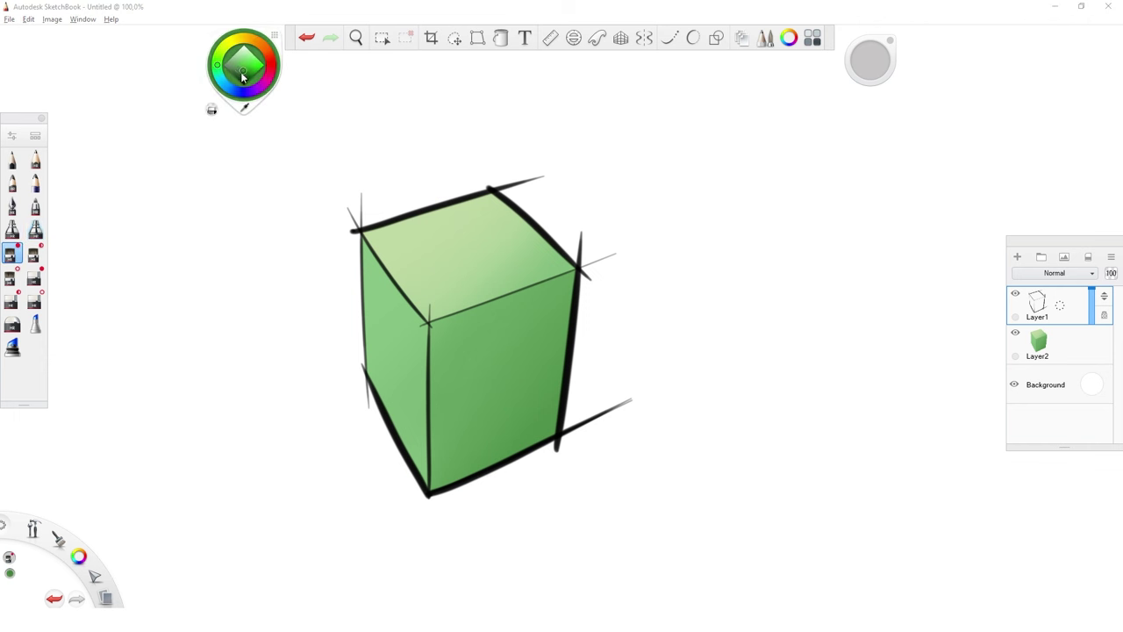
drag(393, 187, 356, 237)
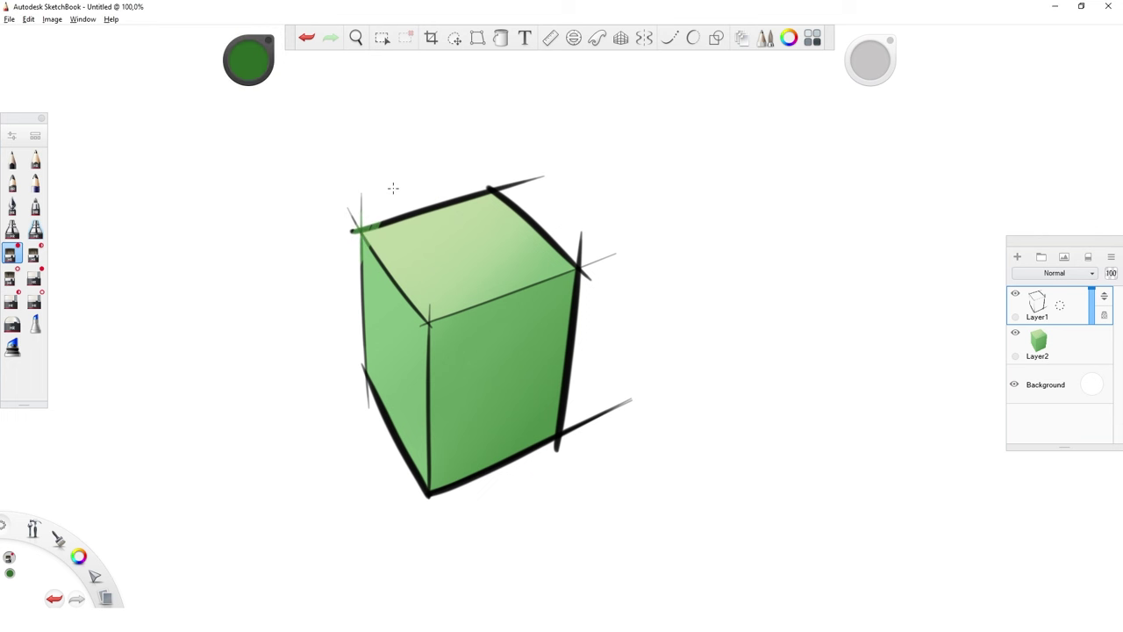
drag(863, 70, 867, 53)
drag(580, 239, 558, 449)
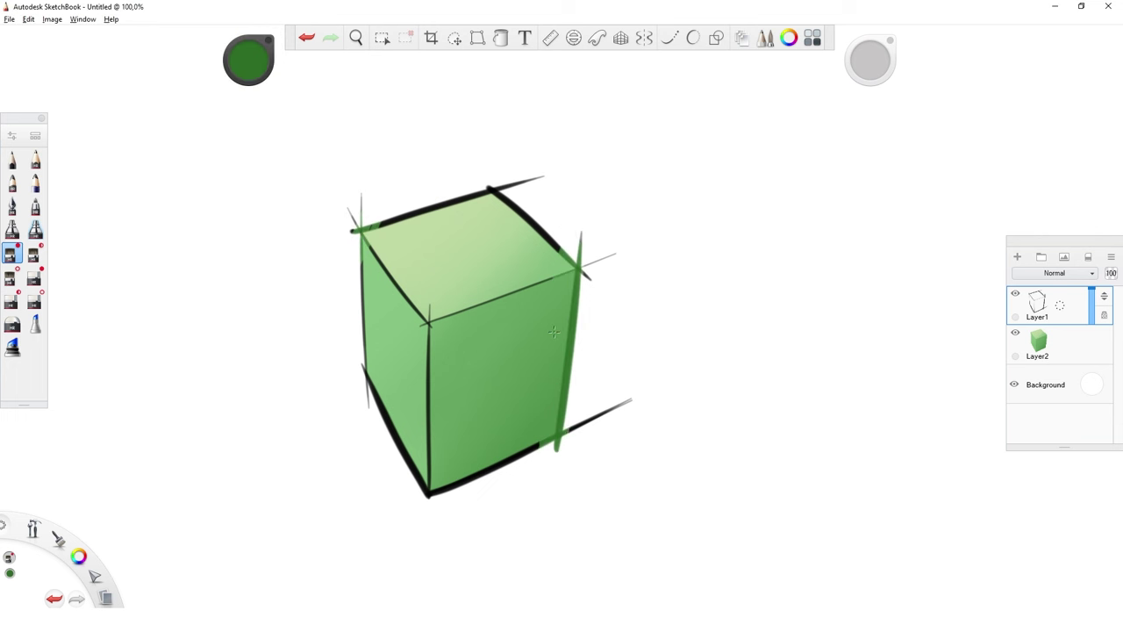
drag(428, 494, 597, 416)
mouse_move(363, 298)
mouse_down()
mouse_move(425, 483)
mouse_move(428, 320)
mouse_move(395, 219)
mouse_move(542, 178)
mouse_move(562, 253)
mouse_up()
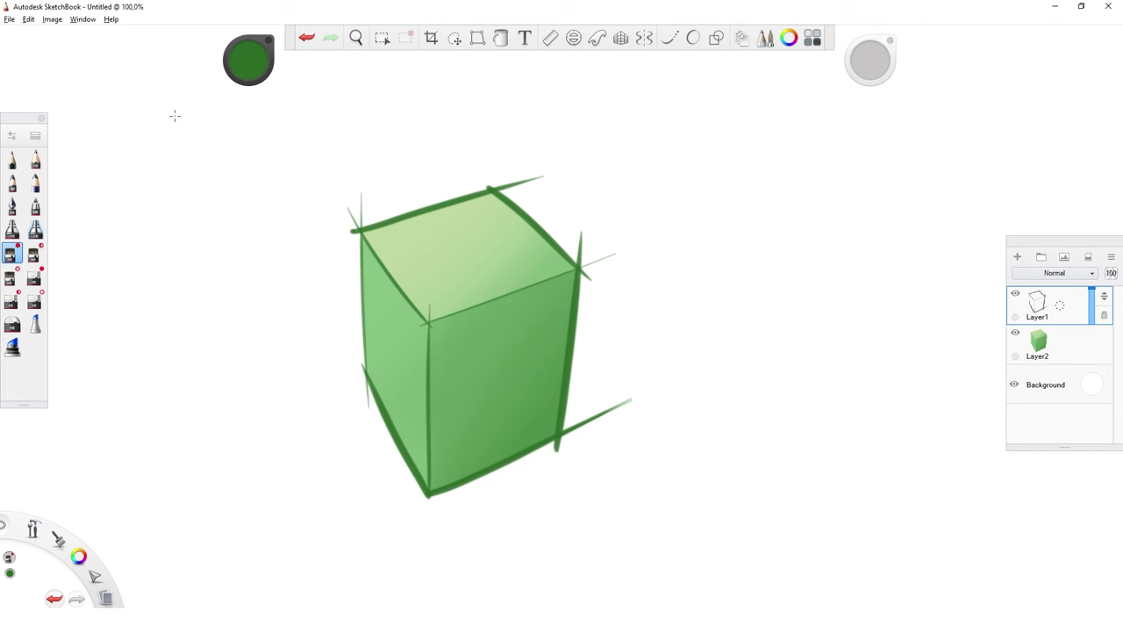
Repaint the box's lower edges and right vertical edge with an even darker green
drag(257, 63, 258, 68)
drag(562, 439, 626, 388)
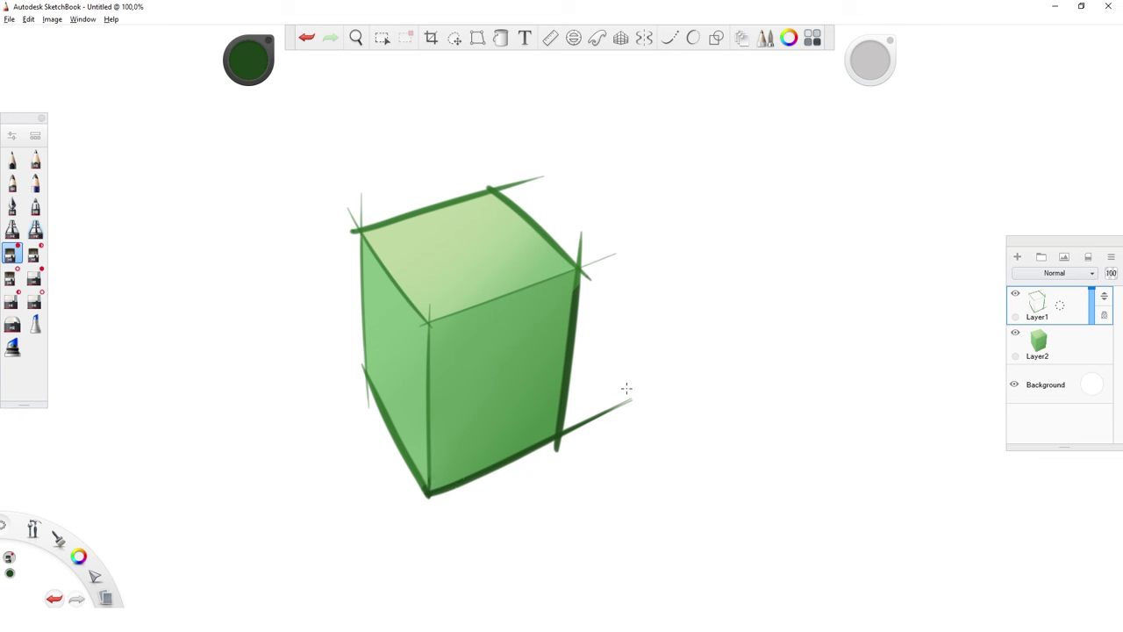
drag(427, 488, 366, 368)
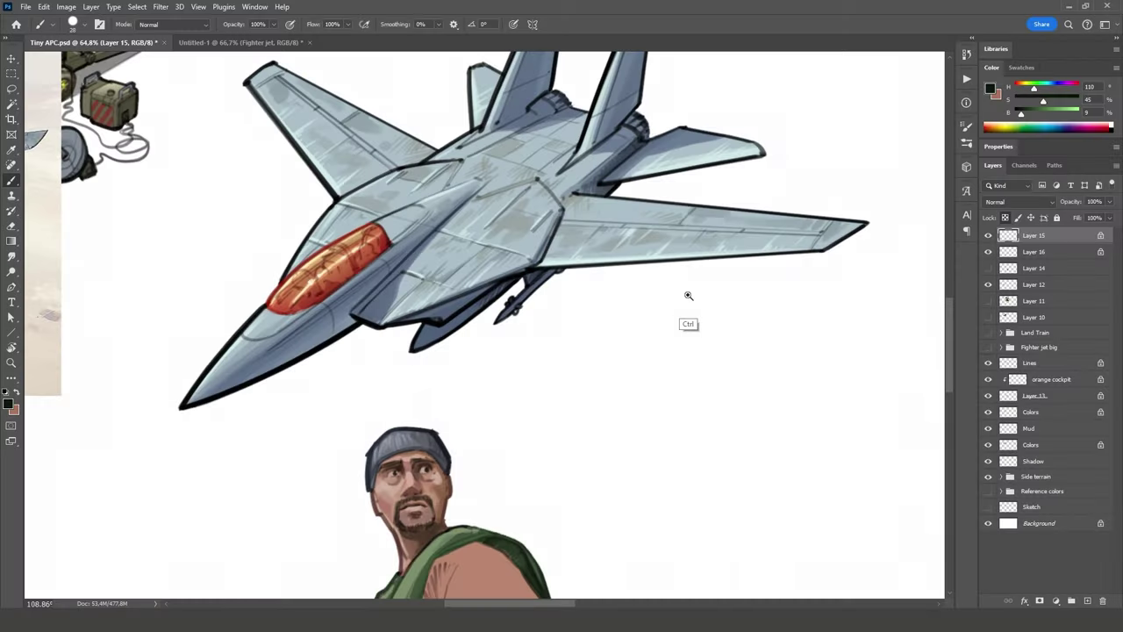
scroll(689, 296, down, 5)
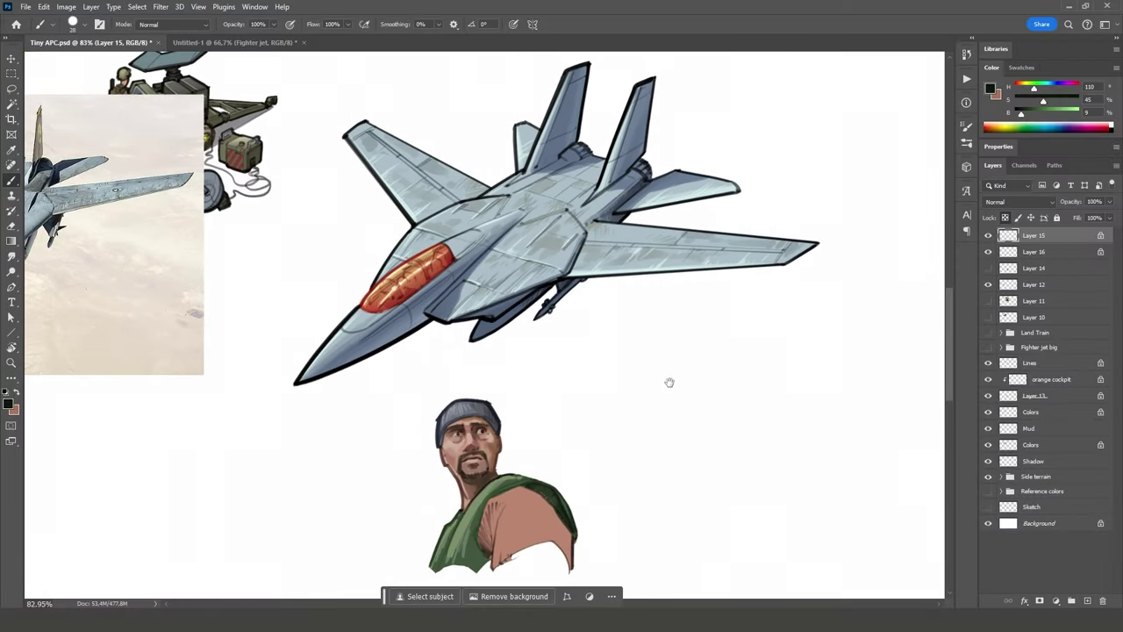
drag(669, 380, 685, 389)
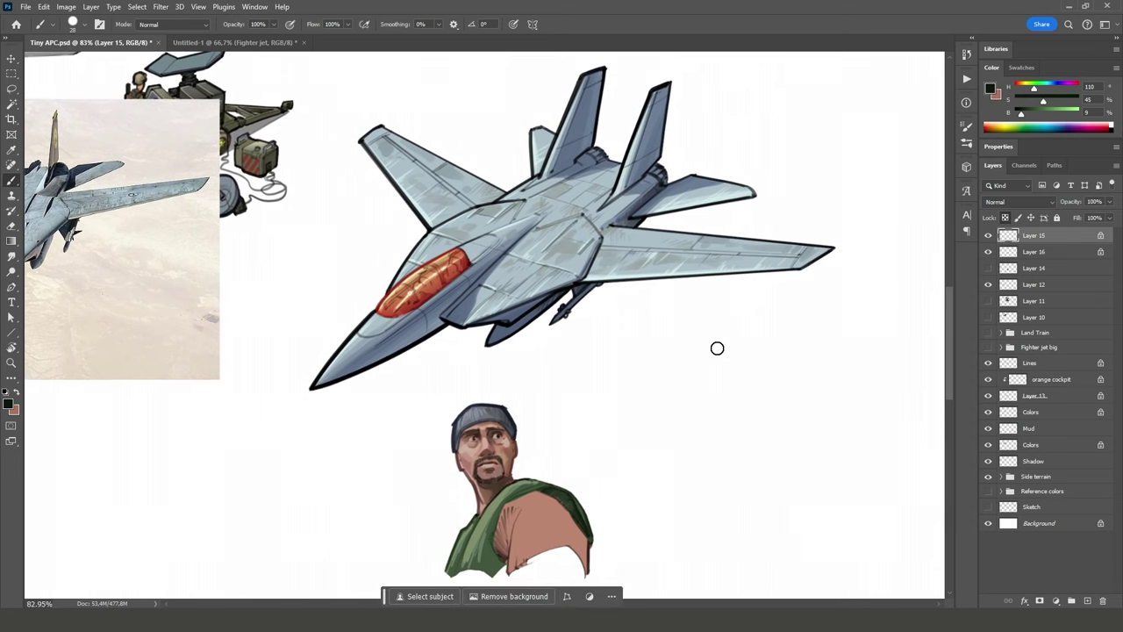
drag(676, 291, 719, 337)
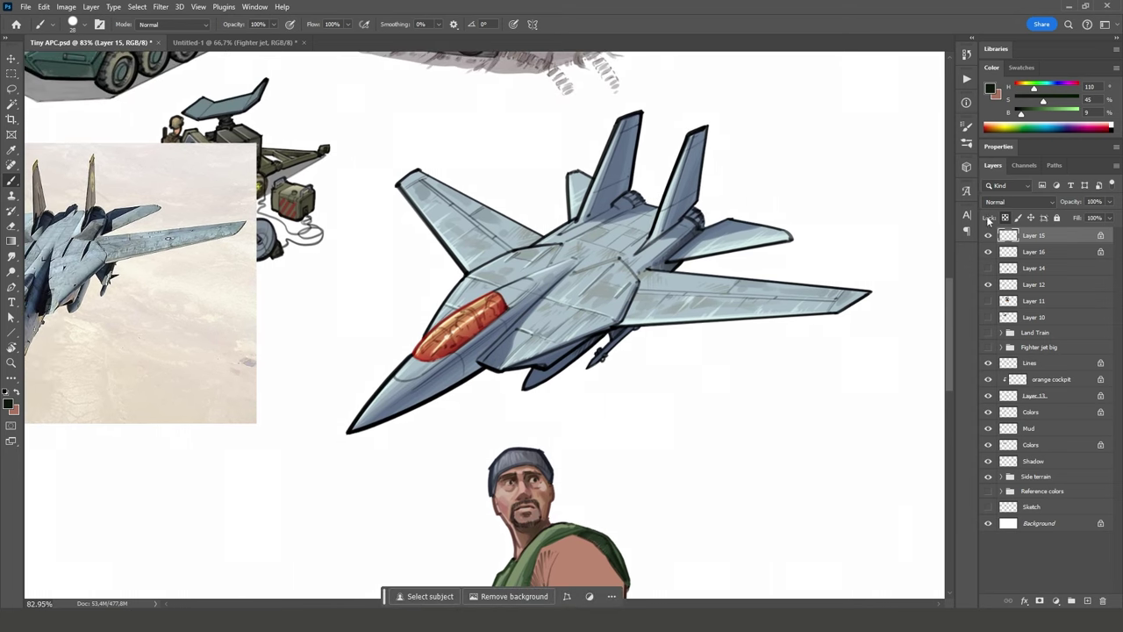
drag(812, 331, 797, 333)
mouse_move(734, 299)
mouse_down()
mouse_move(748, 327)
mouse_move(741, 382)
mouse_move(723, 364)
mouse_up()
scroll(738, 379, down, 1)
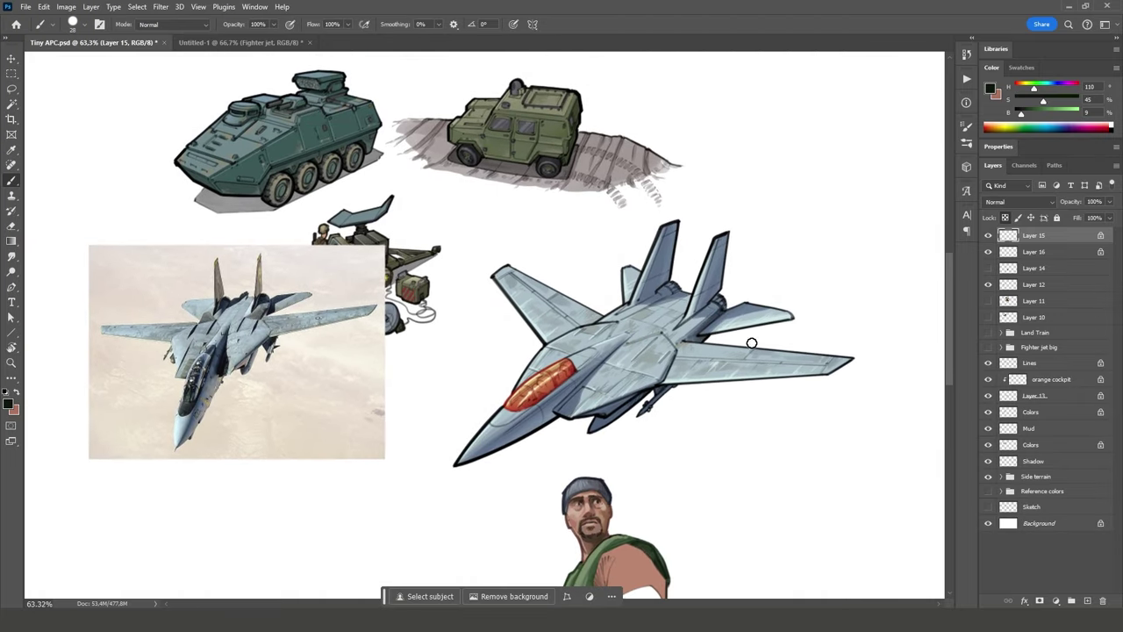
drag(743, 370, 740, 346)
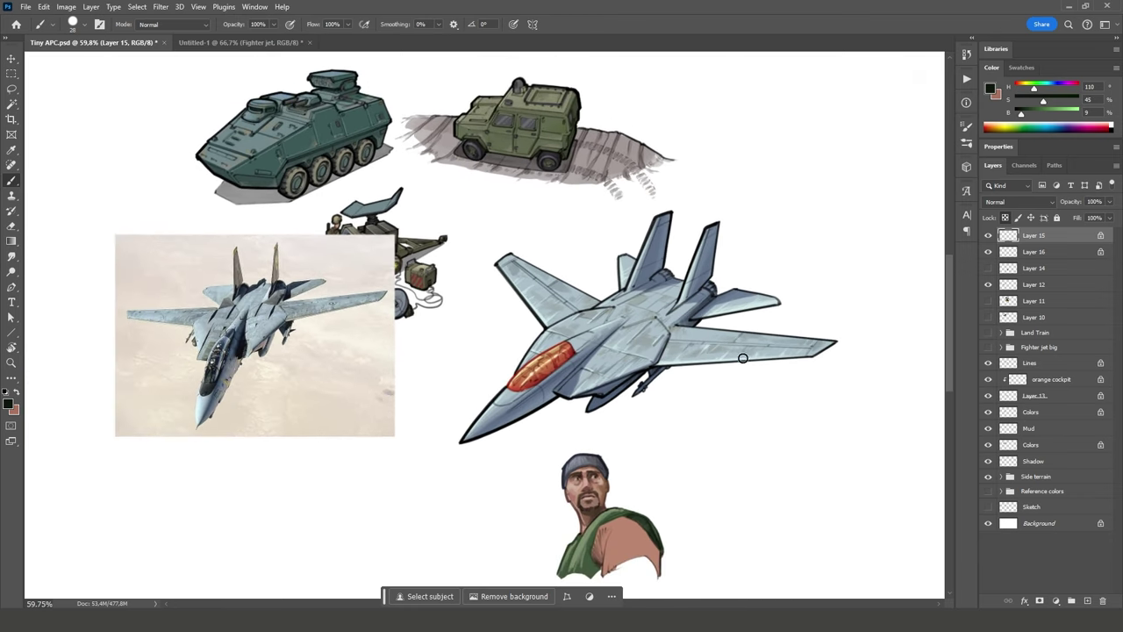